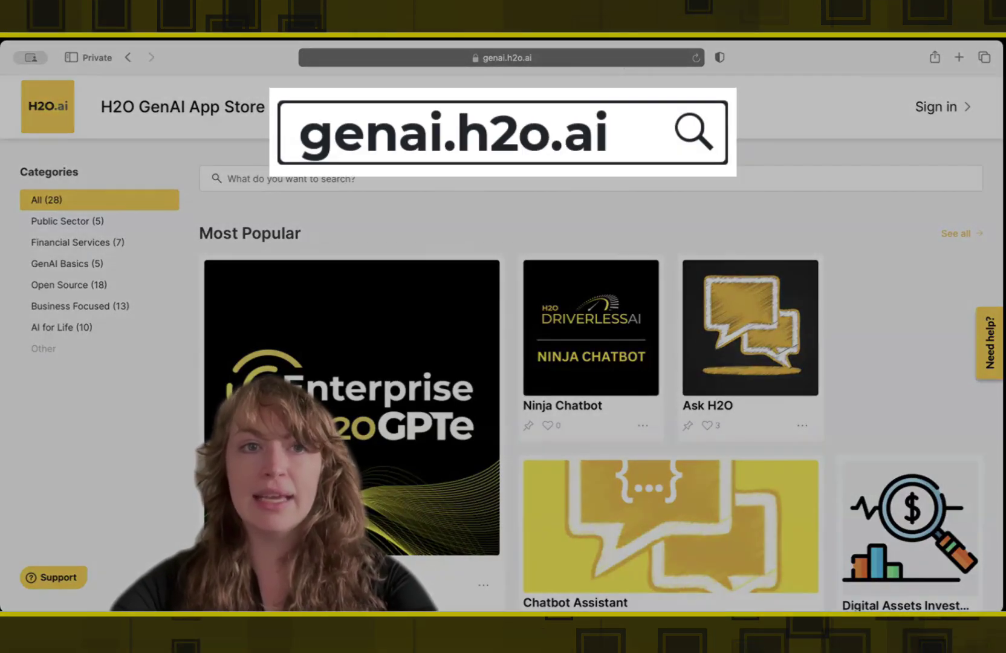
# Open Enterprise h2oGPTe and sign in with the saved GitHub credentials
pyautogui.scroll(-10, 495, 464)
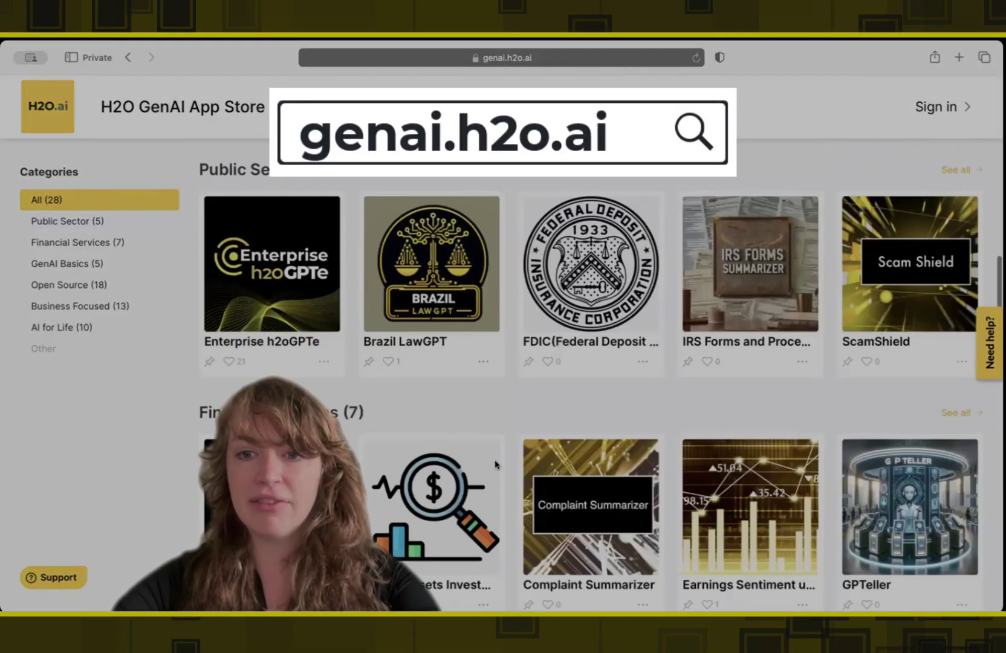
pyautogui.scroll(-7, 495, 464)
pyautogui.scroll(17, 495, 464)
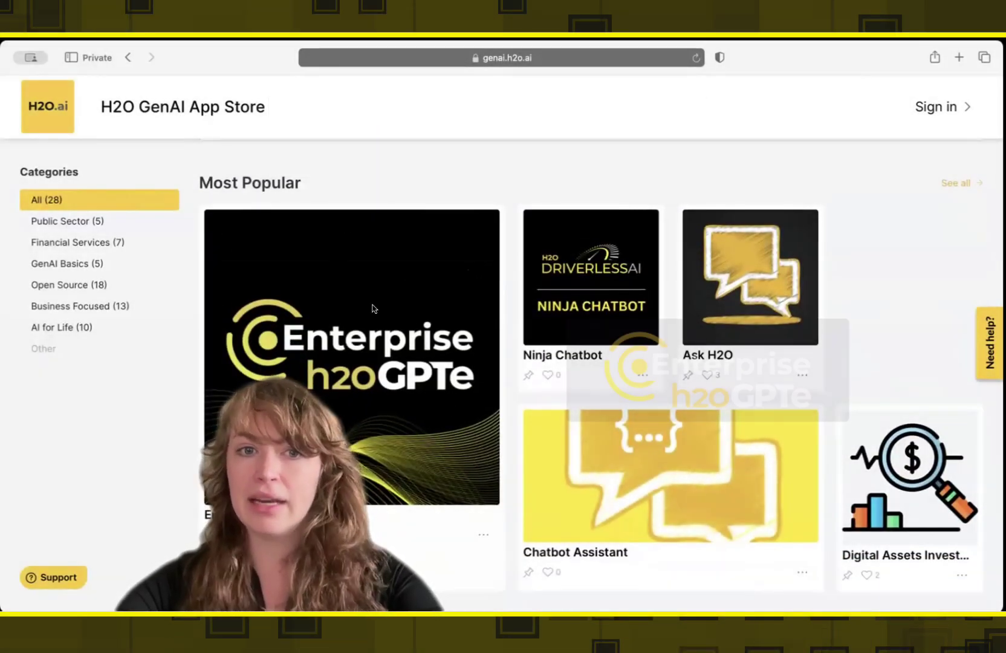
pyautogui.click(292, 351)
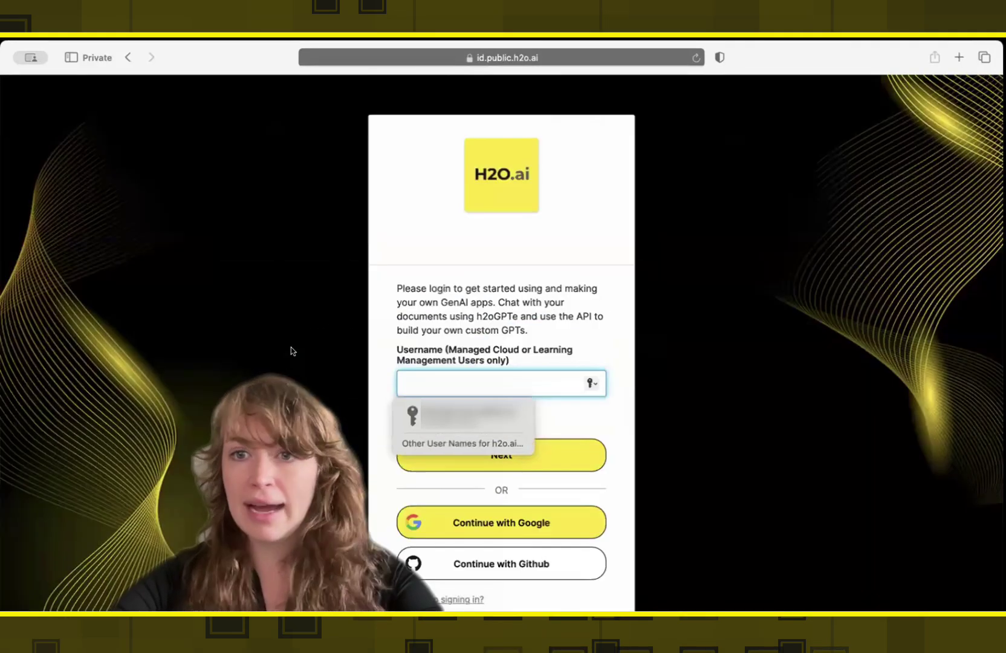
pyautogui.click(653, 428)
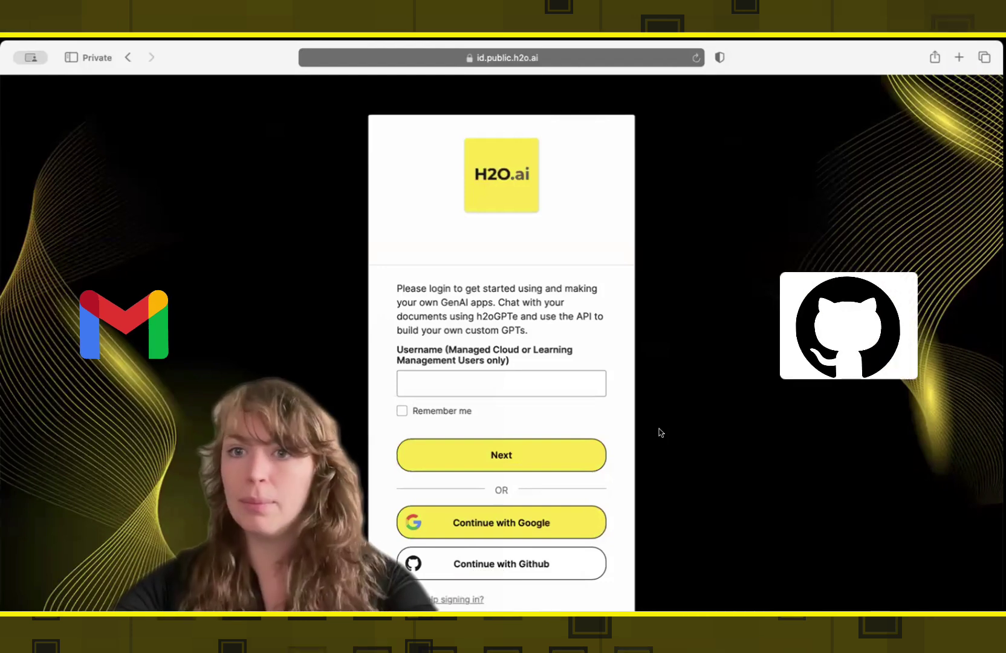
pyautogui.scroll(-3, 658, 431)
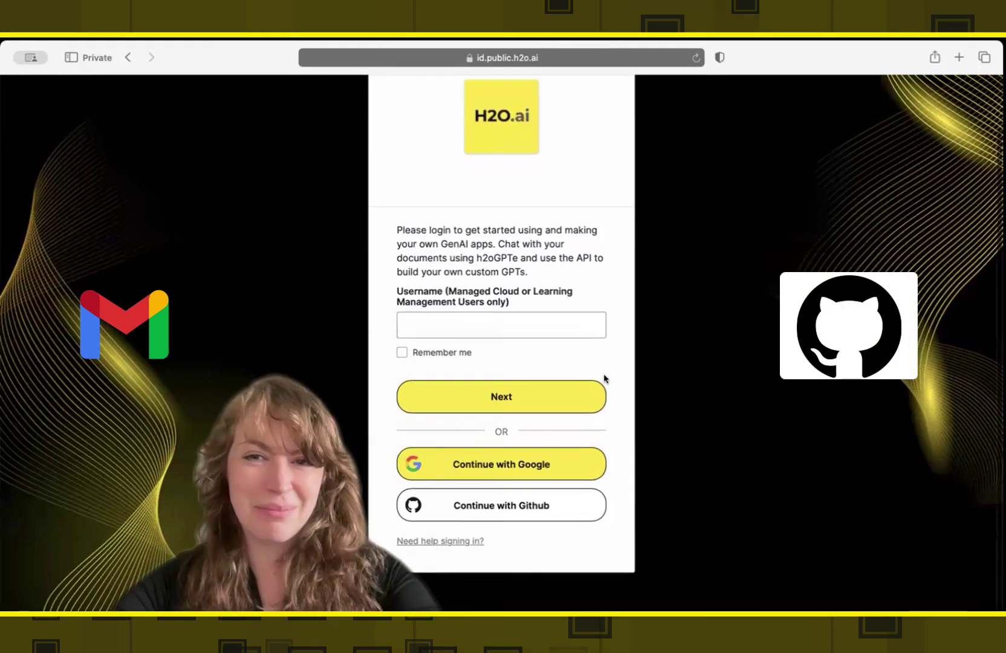
pyautogui.click(456, 461)
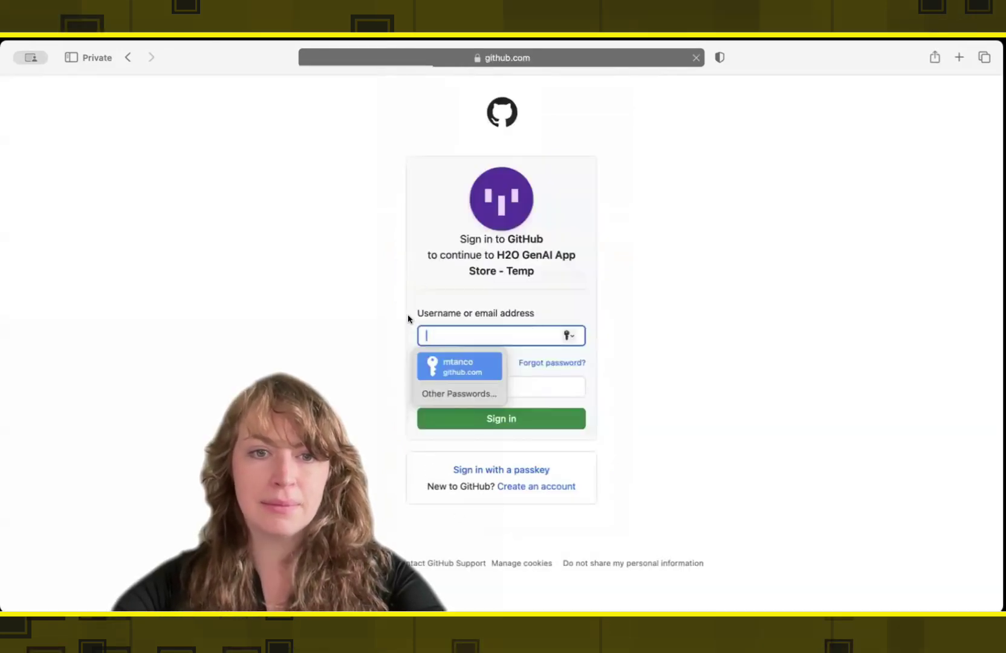
pyautogui.click(430, 365)
pyautogui.press('Return')
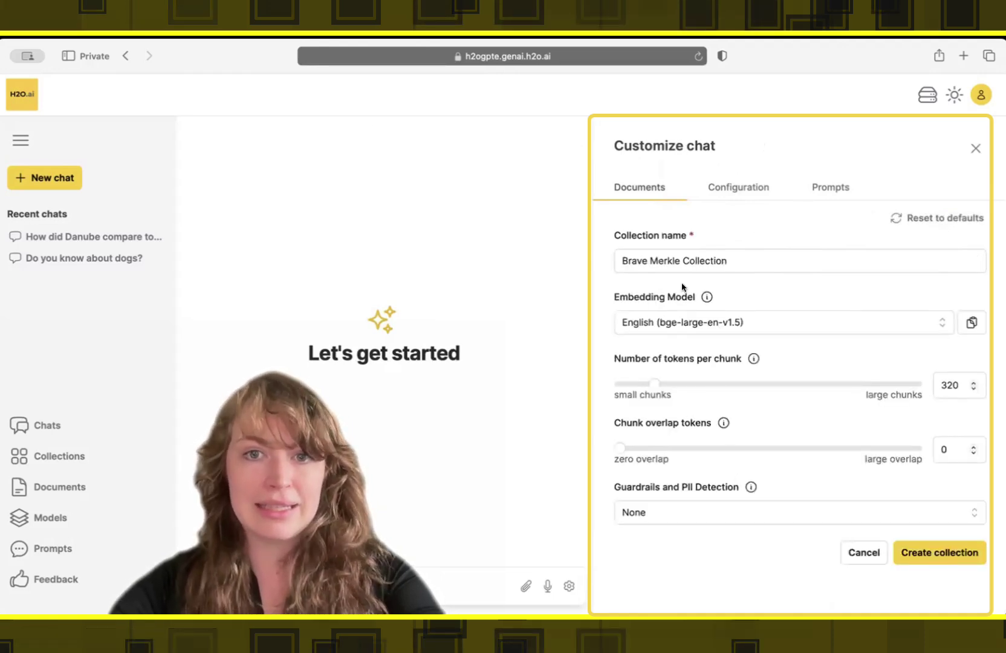
# Name the new collection 'H2O.ai Website', keeping the bge-large-en-v1.5 embedding model
pyautogui.write('H2O.ai Website')
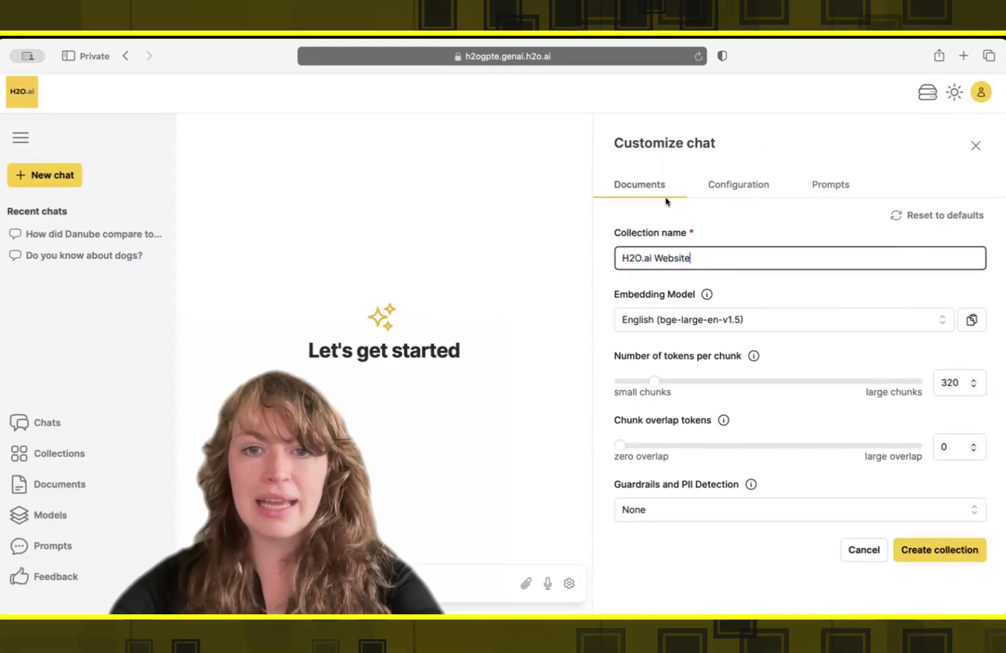
pyautogui.press('Tab')
pyautogui.press('Escape')
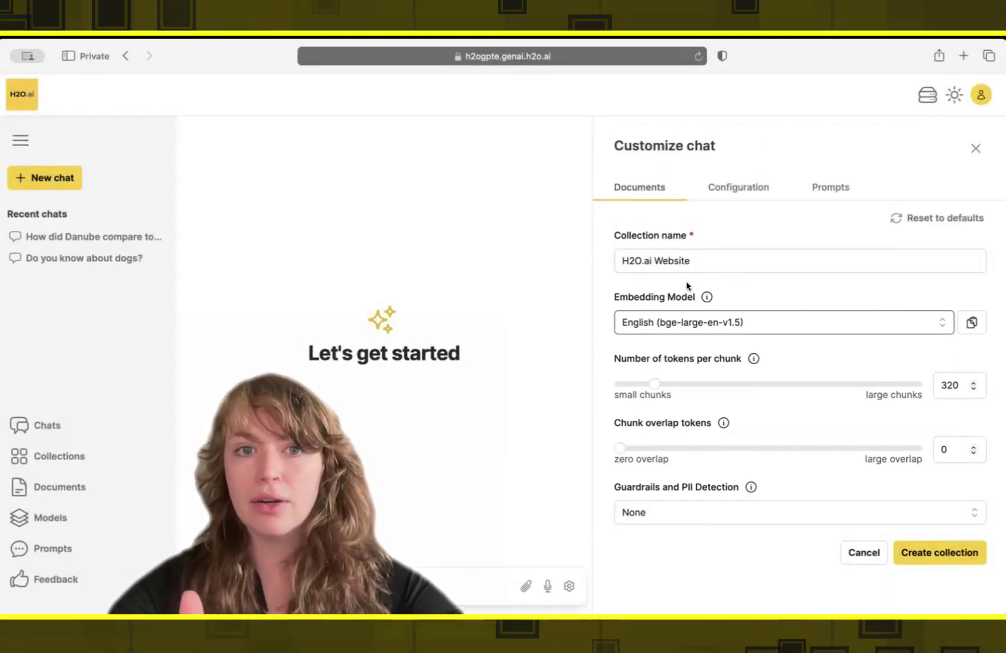
pyautogui.press('Down')
pyautogui.press('Down')
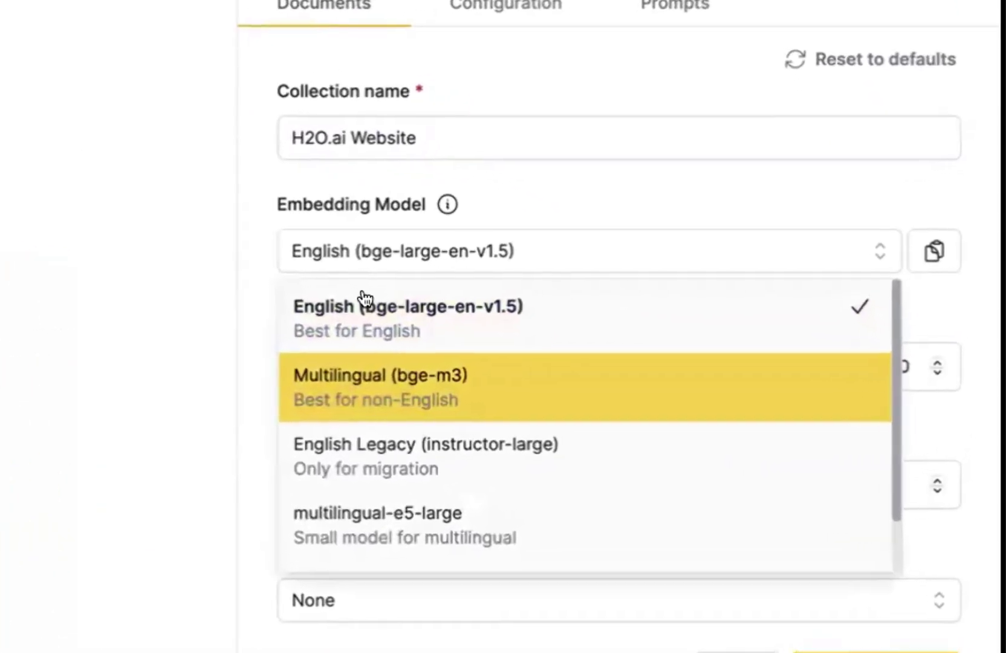
pyautogui.press('Down')
pyautogui.press('Down')
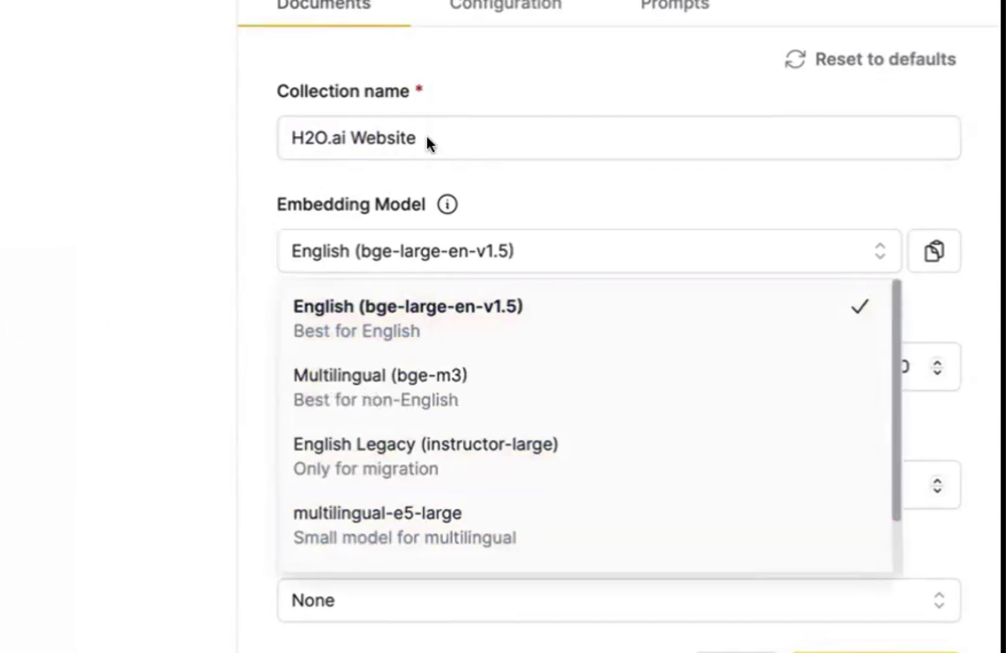
pyautogui.press('Escape')
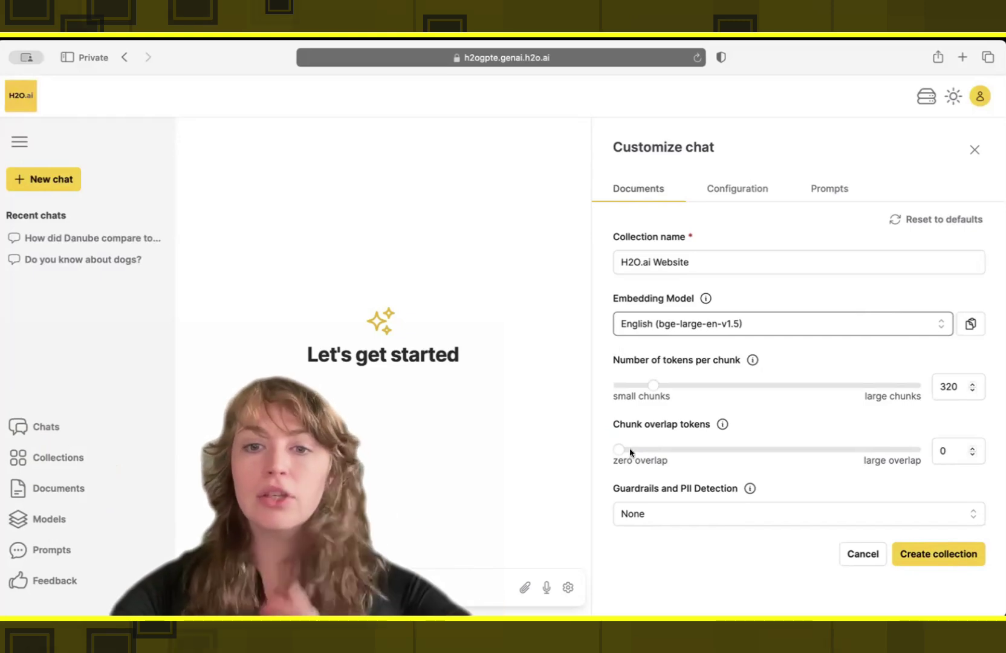
# Leave Guardrails and PII Detection at None and create the H2O.ai Website collection
pyautogui.click(628, 513)
pyautogui.press('Down')
pyautogui.press('Down')
pyautogui.press('Down')
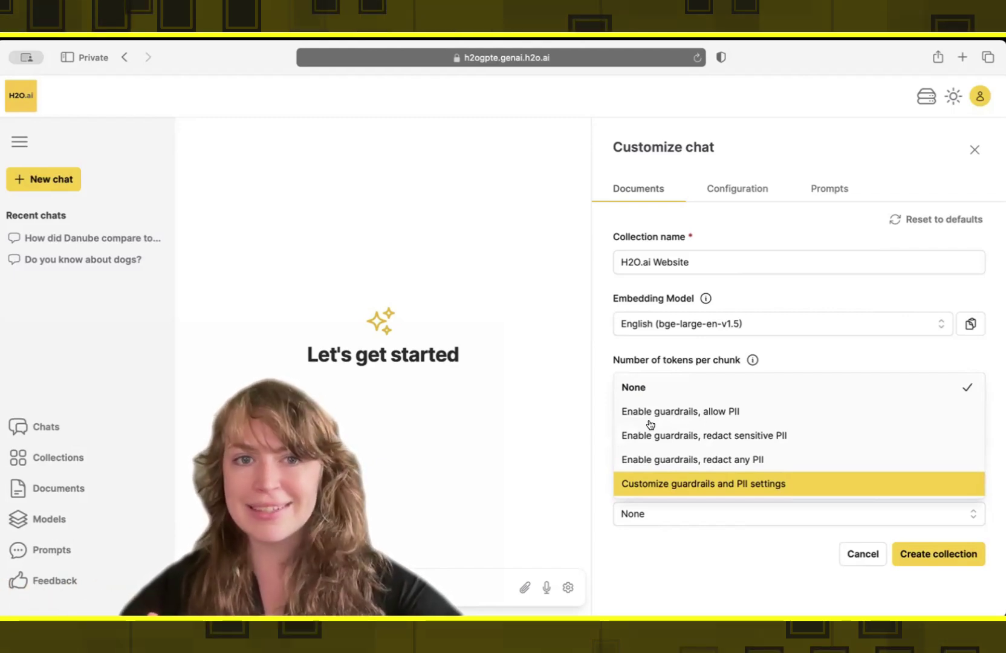
pyautogui.press('Escape')
pyautogui.press('Return')
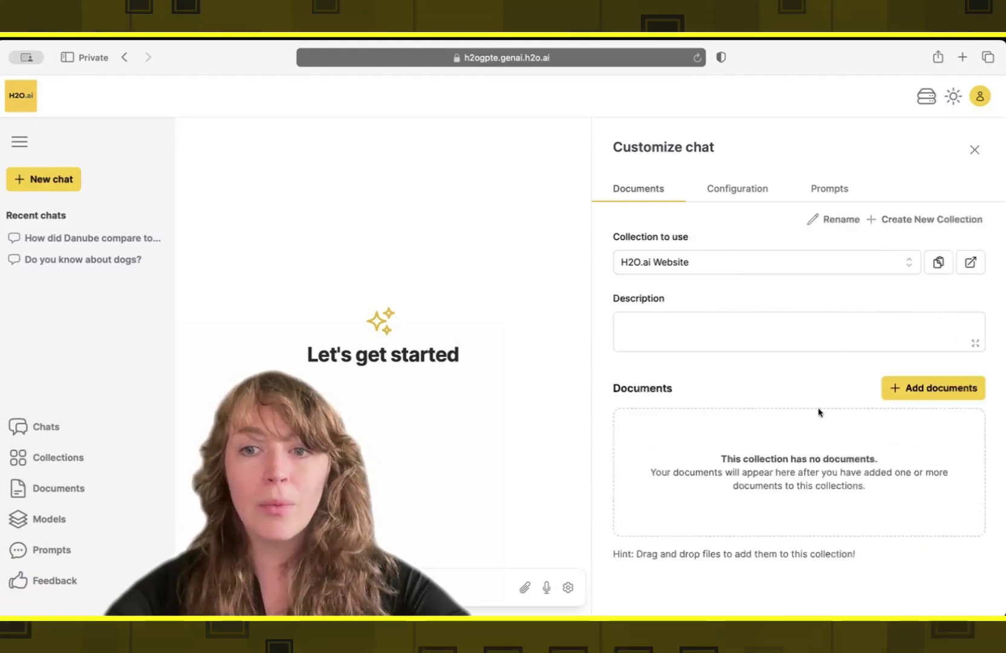
# Bring up the Add documents source options for the empty collection
pyautogui.press('Return')
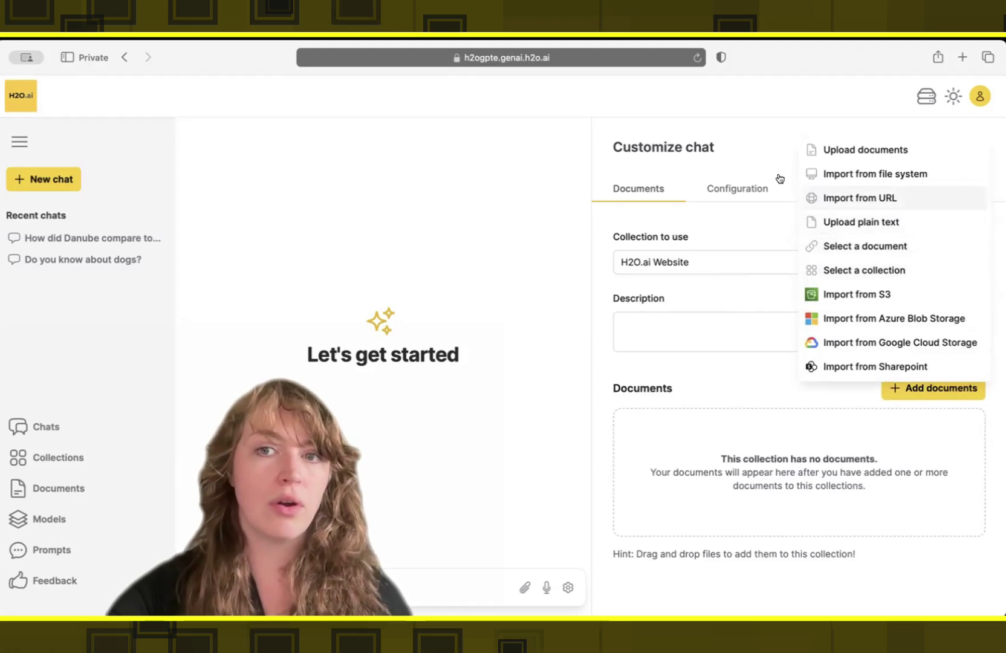
pyautogui.click(858, 198)
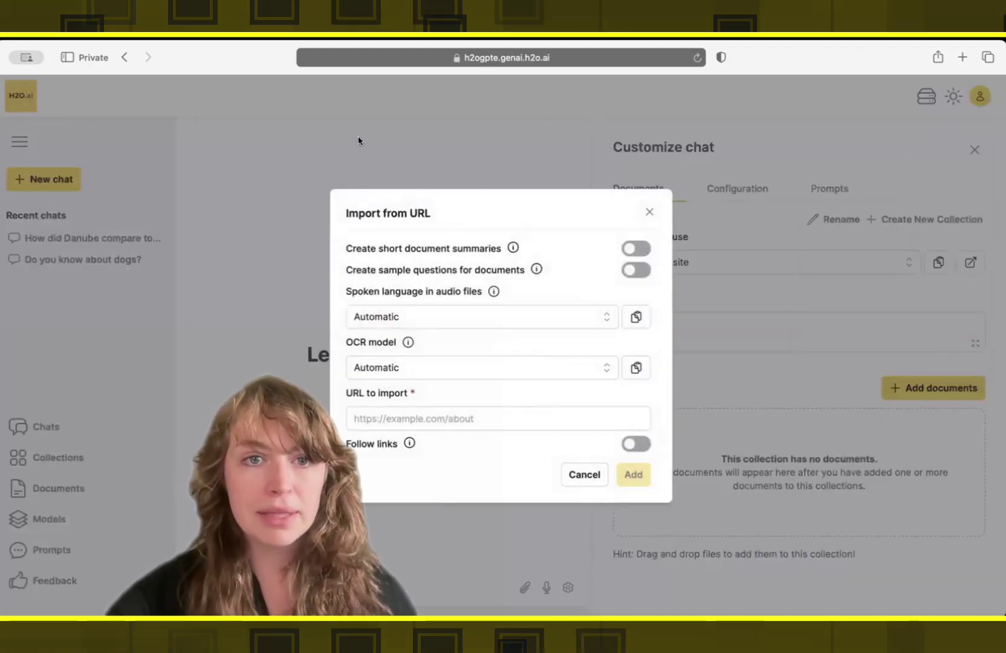
pyautogui.click(366, 390)
pyautogui.write('https:')
pyautogui.write('//h2')
pyautogui.press('BackSpace')
pyautogui.write('h2o.ai')
pyautogui.press('Tab')
pyautogui.press('space')
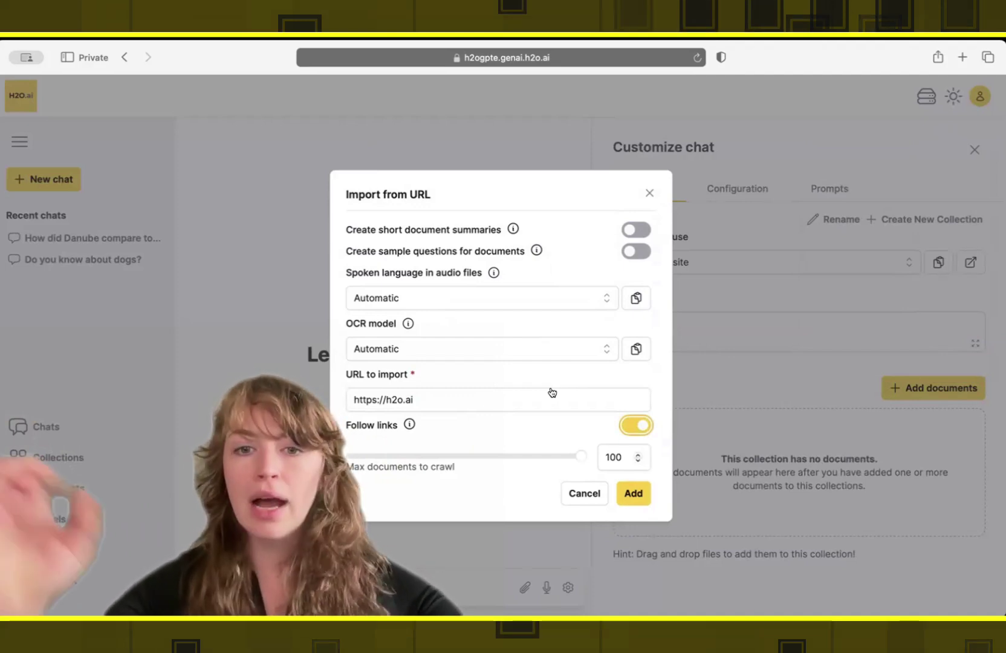
pyautogui.press('space')
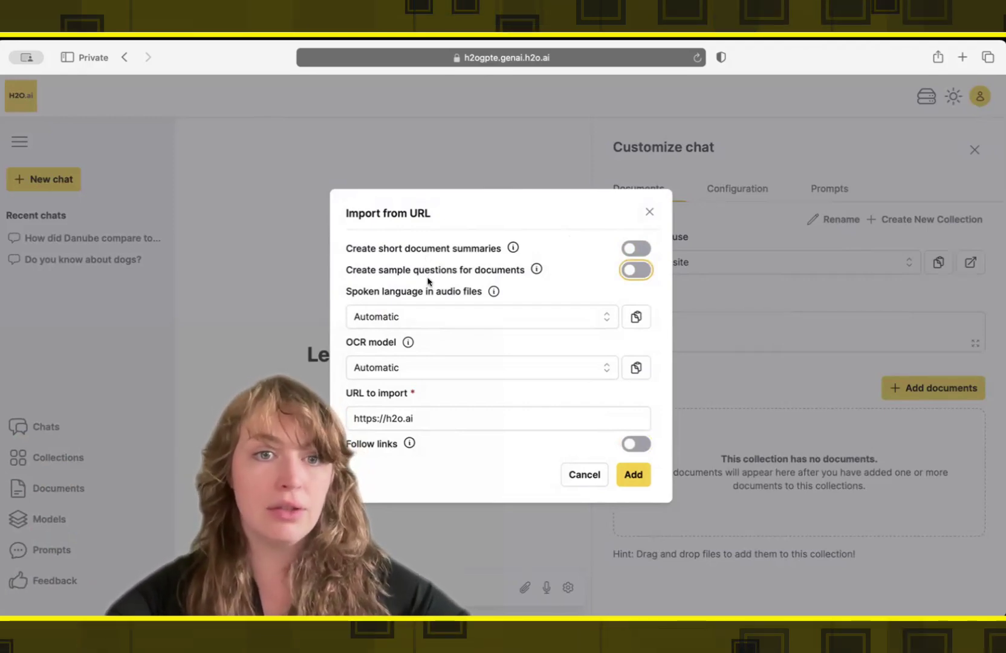
pyautogui.click(427, 281)
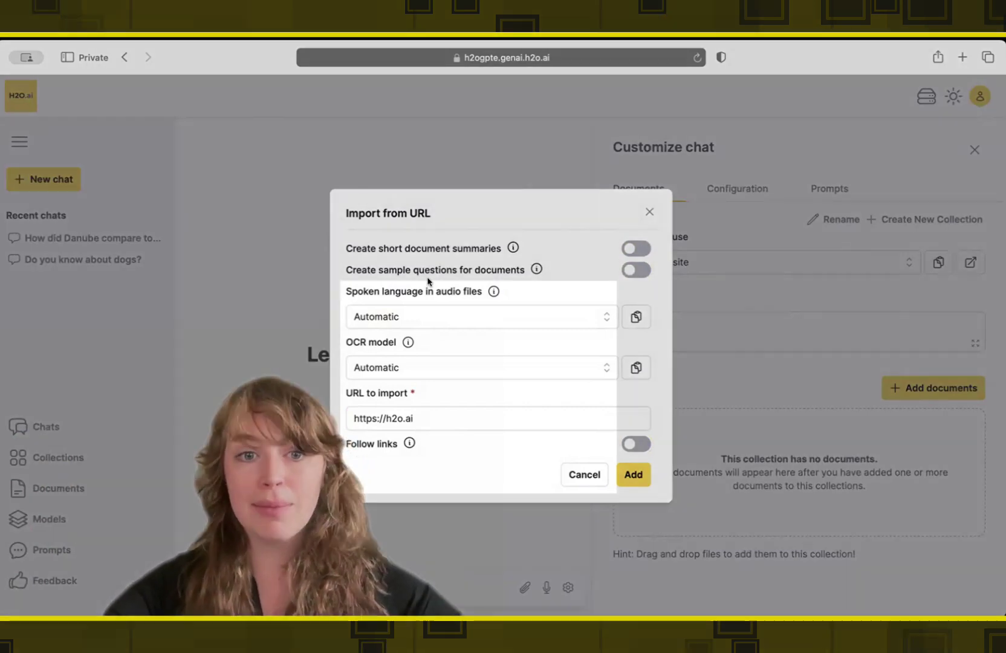
pyautogui.click(427, 283)
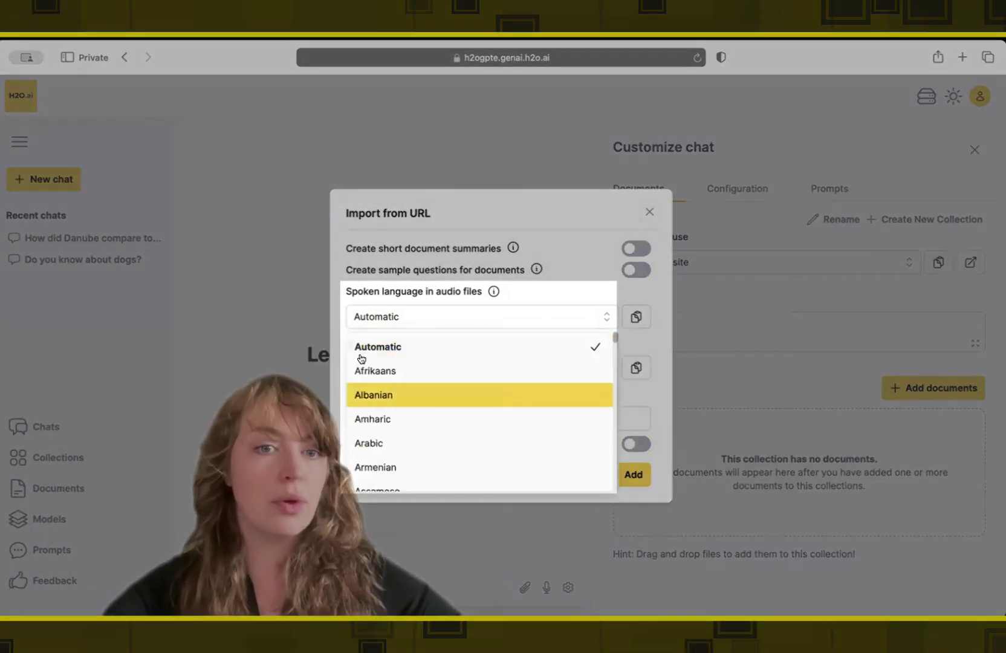
pyautogui.scroll(-2, 361, 358)
pyautogui.scroll(-15, 361, 357)
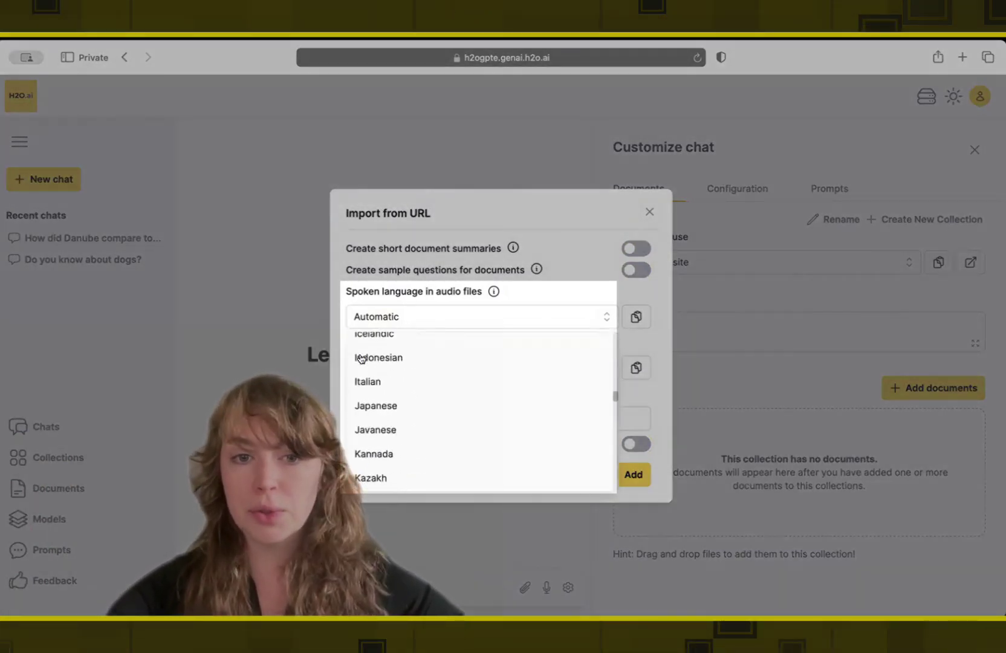
pyautogui.scroll(-15, 360, 358)
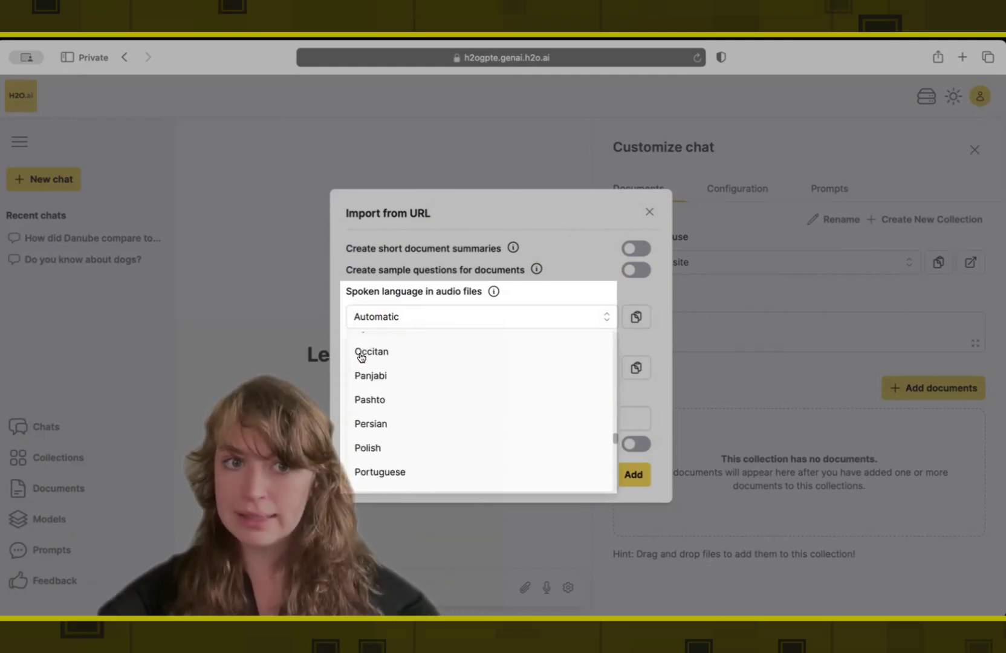
pyautogui.scroll(-3, 360, 357)
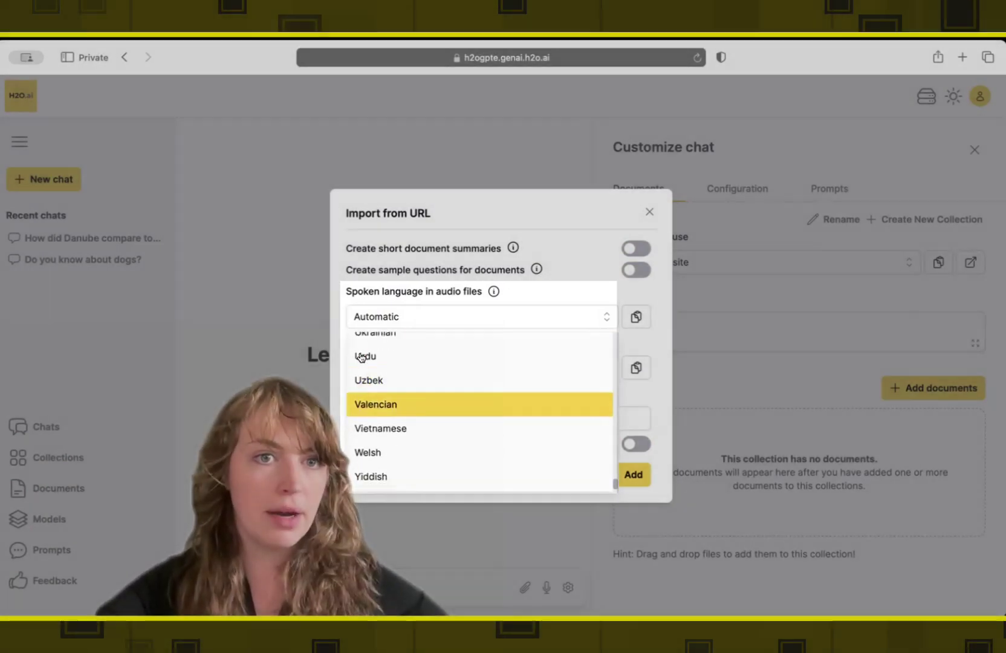
pyautogui.scroll(10, 360, 357)
pyautogui.scroll(15, 360, 357)
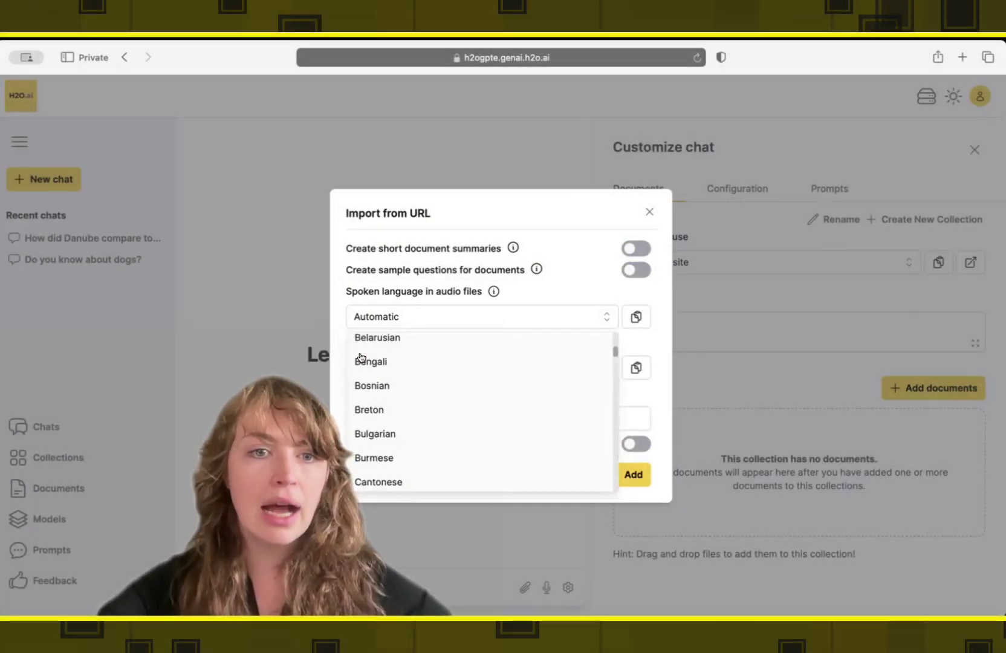
pyautogui.click(463, 253)
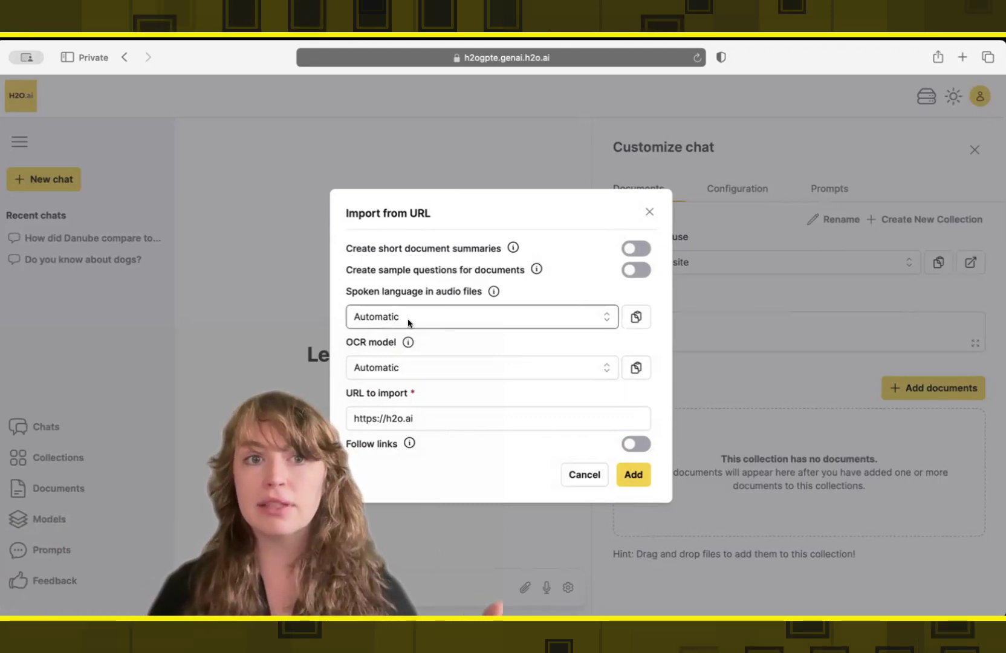
pyautogui.click(406, 367)
pyautogui.scroll(-4, 400, 406)
pyautogui.scroll(-1, 400, 408)
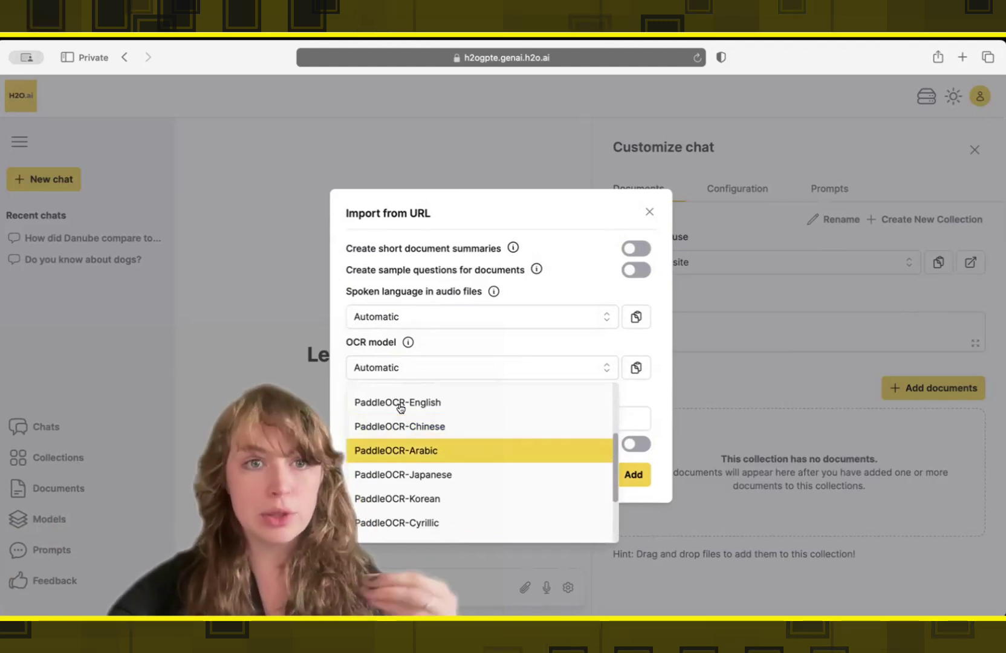
pyautogui.scroll(-2, 400, 406)
pyautogui.scroll(6, 400, 407)
pyautogui.click(441, 302)
pyautogui.click(550, 421)
pyautogui.press('Return')
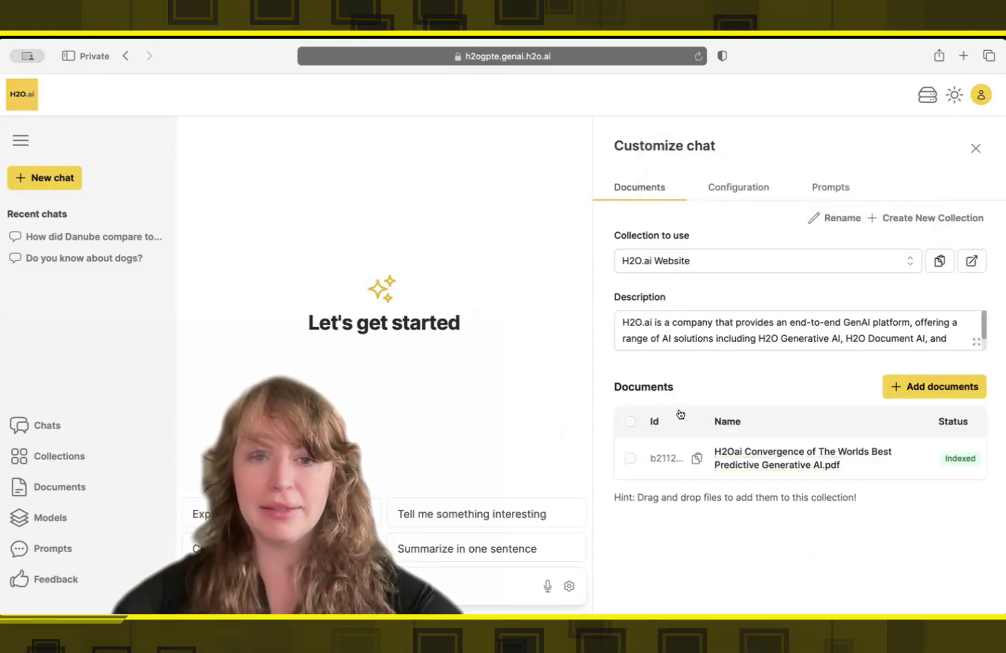
# Set the chat's generation approach to LLM Only and start typing a question
pyautogui.click(738, 186)
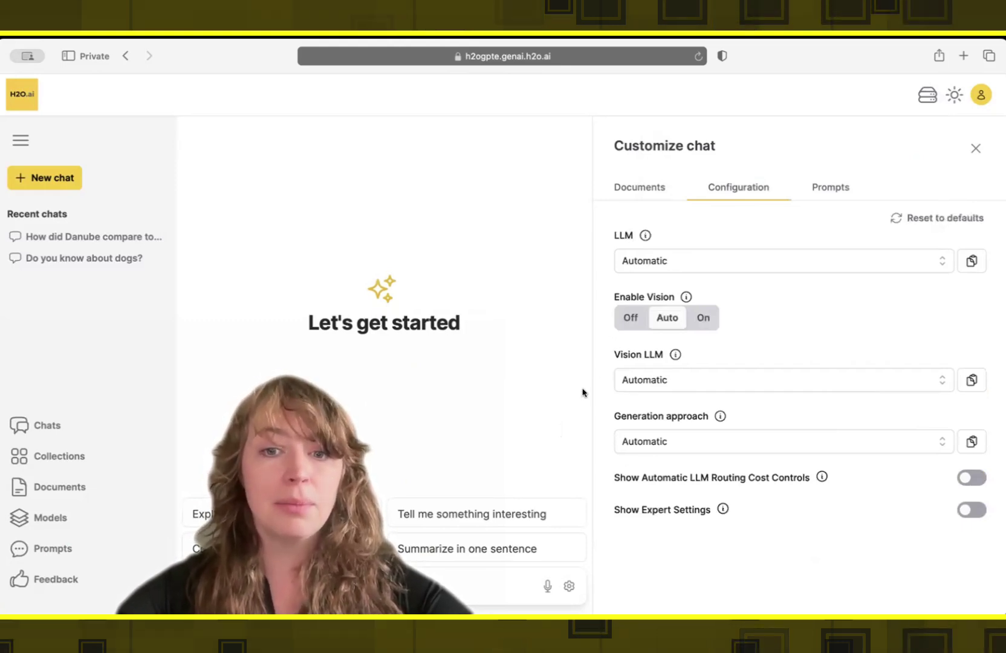
pyautogui.press('Down')
pyautogui.press('Return')
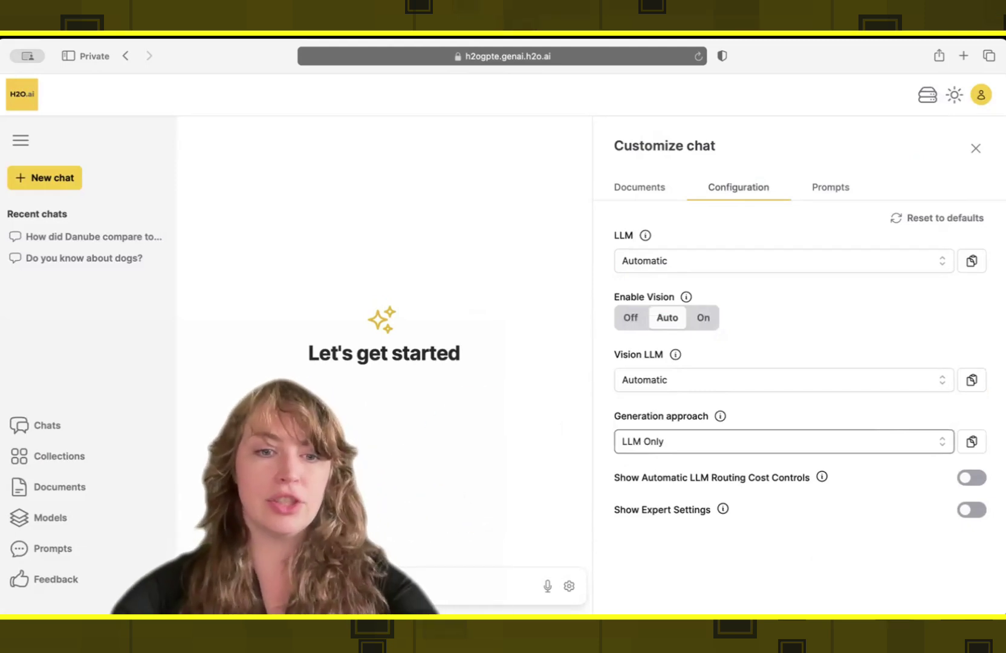
pyautogui.write('What')
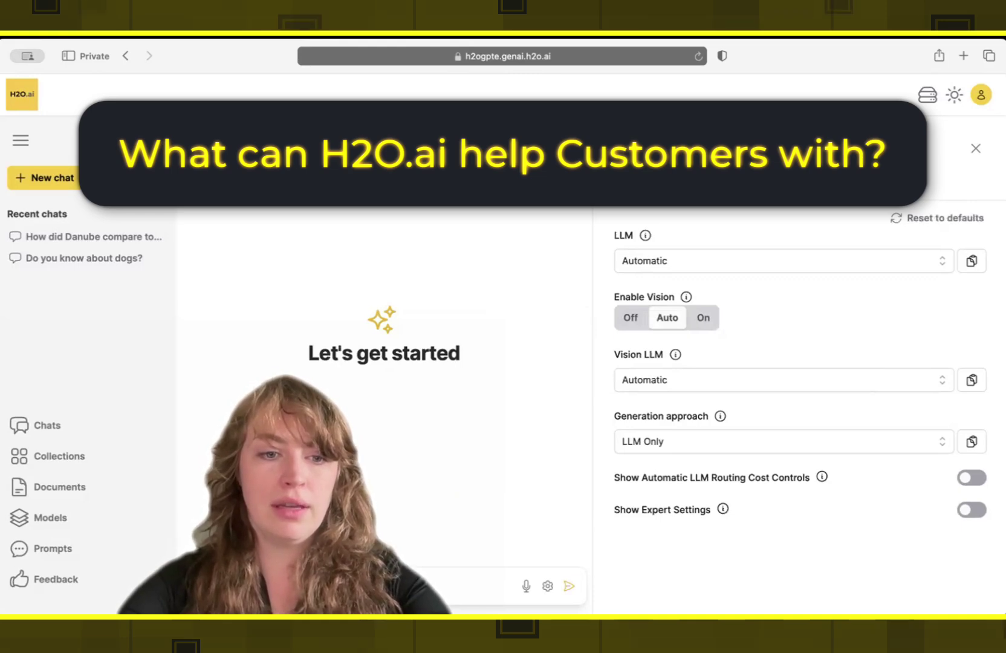
# Send the H2O.ai question and view the answer's usage stats: 38 input, 498 output tokens
pyautogui.press('Return')
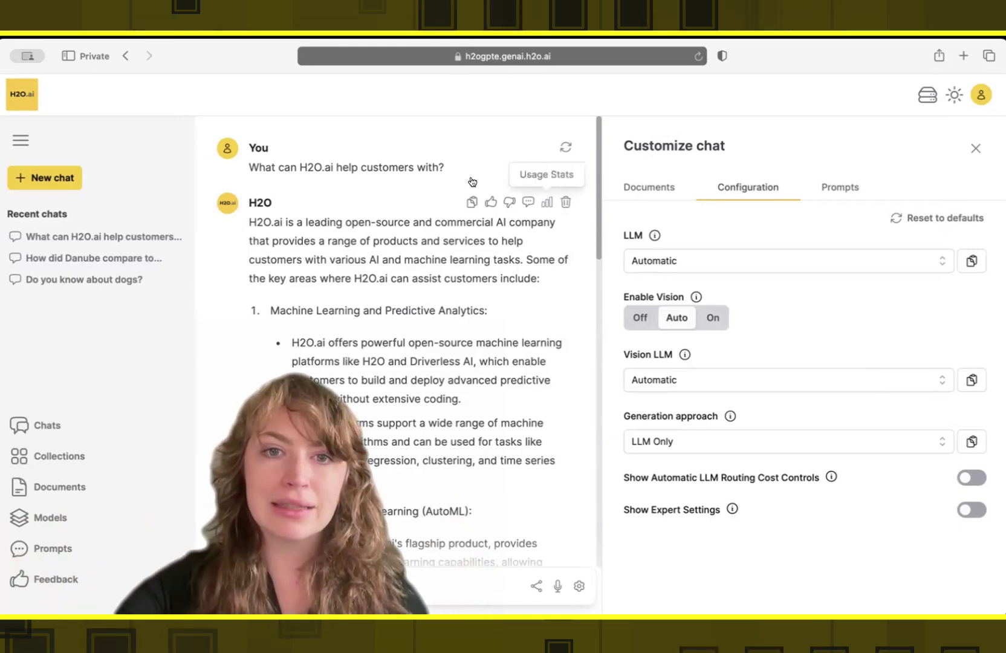
pyautogui.click(546, 201)
pyautogui.scroll(-5, 404, 298)
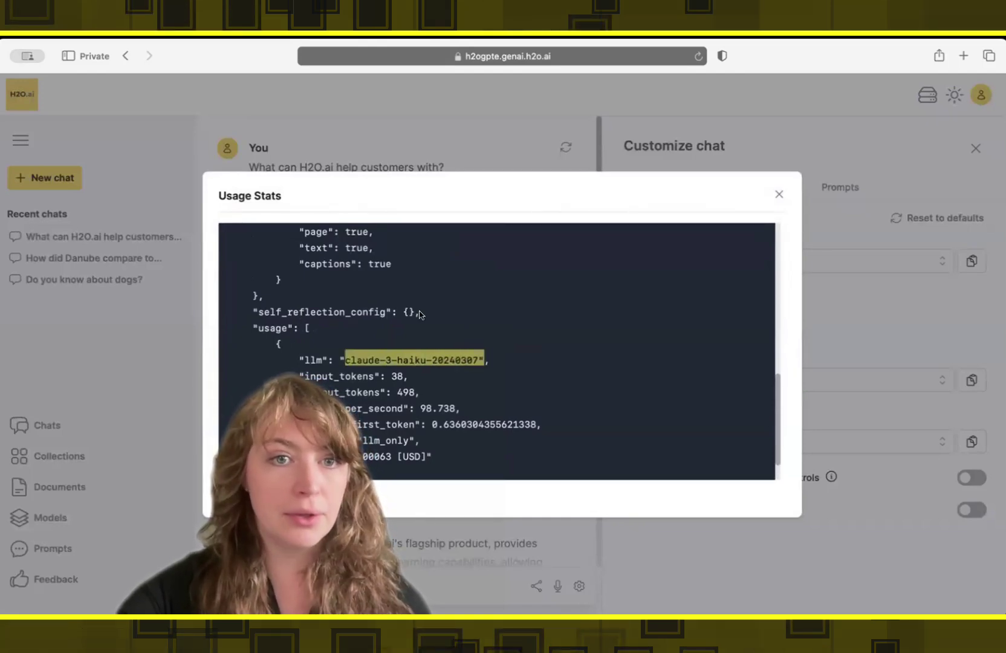
# Close the usage stats and browse the LLM list, keeping the model on Automatic
pyautogui.click(671, 170)
pyautogui.click(663, 242)
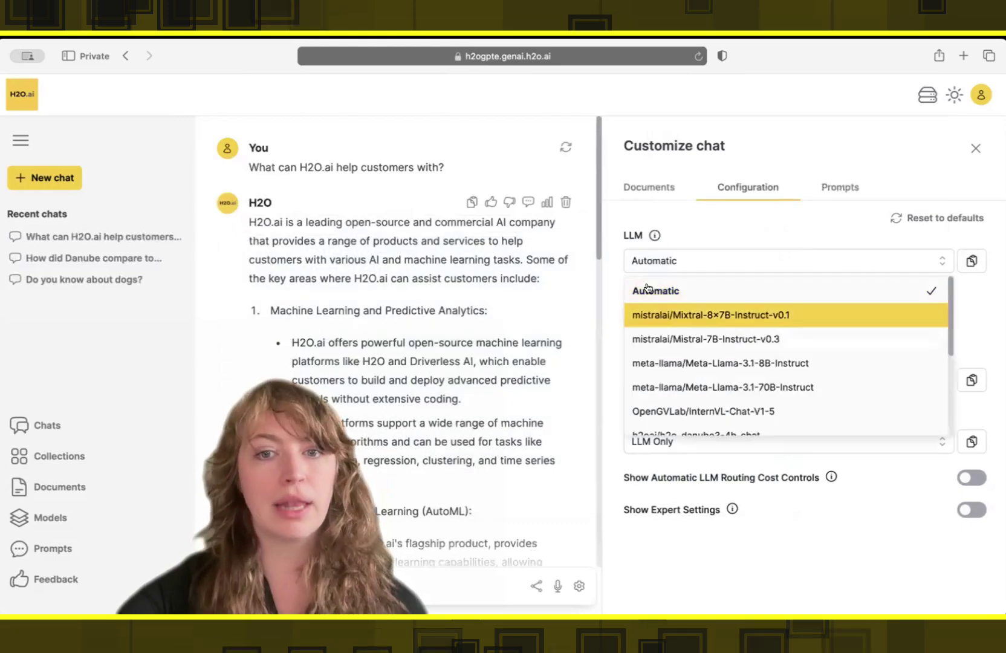
pyautogui.press('Down')
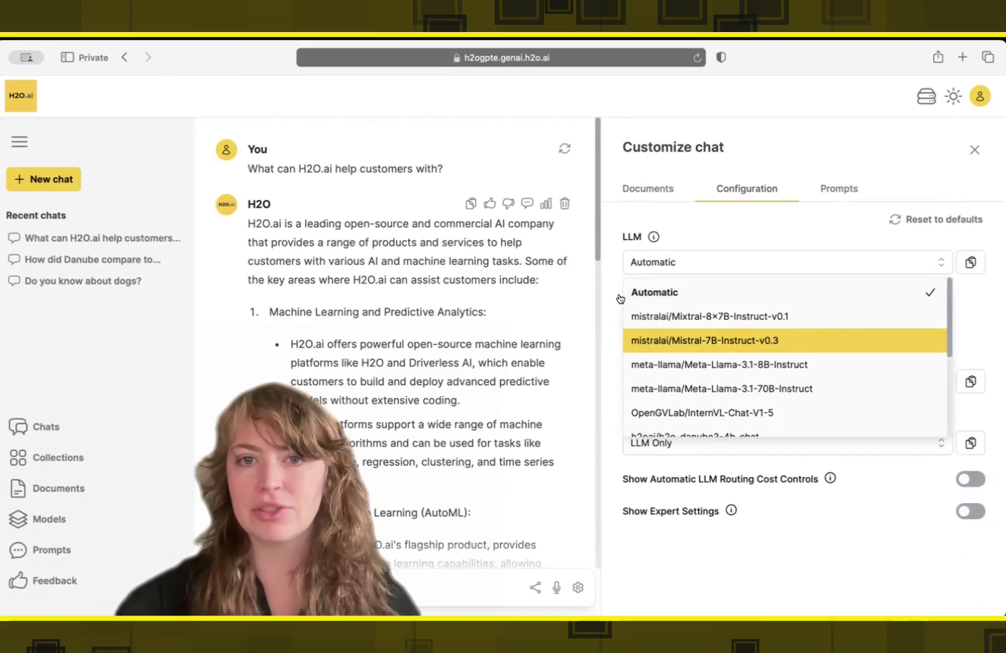
pyautogui.click(464, 261)
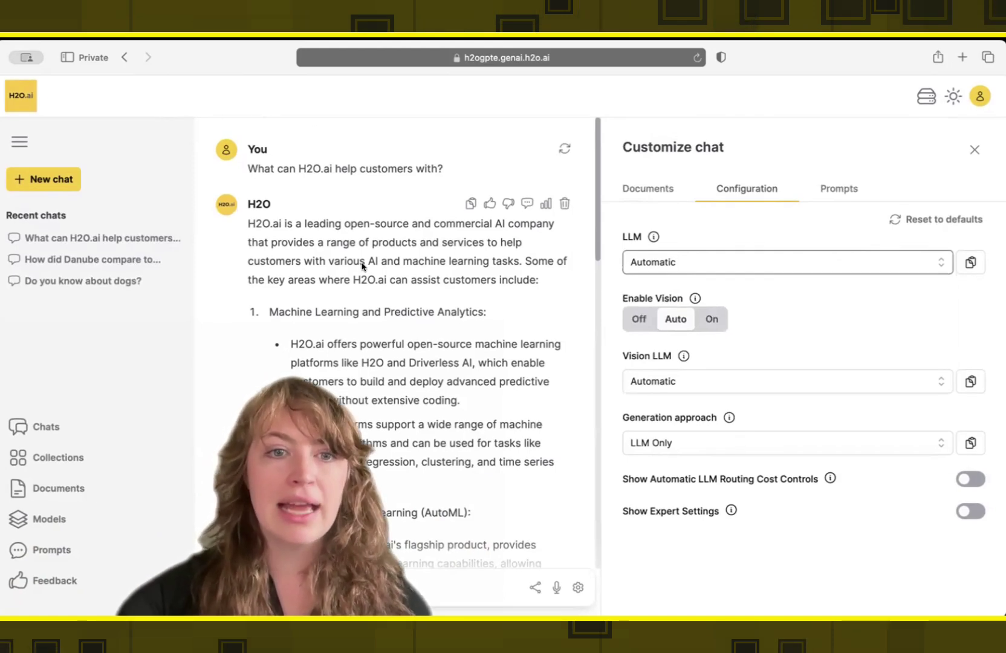
pyautogui.scroll(-4, 380, 359)
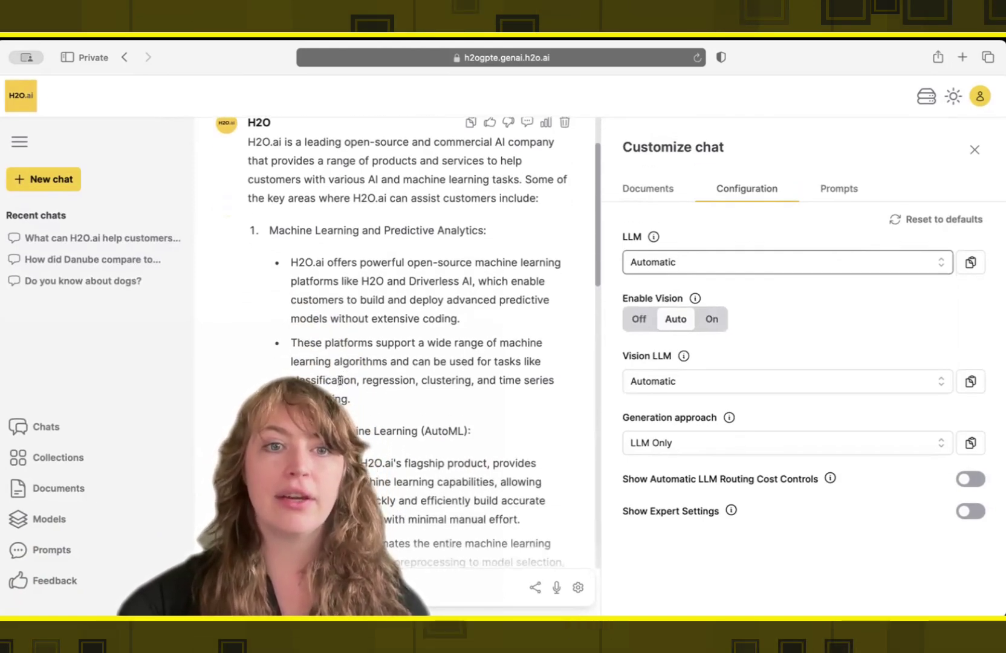
pyautogui.scroll(-4, 339, 380)
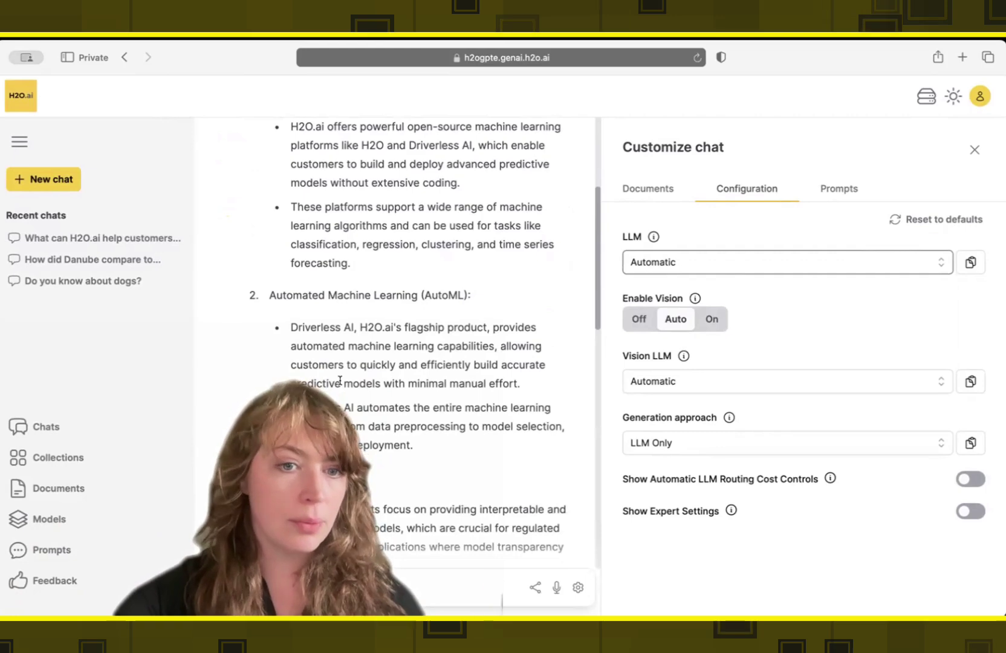
pyautogui.scroll(-4, 340, 381)
pyautogui.scroll(-2, 339, 380)
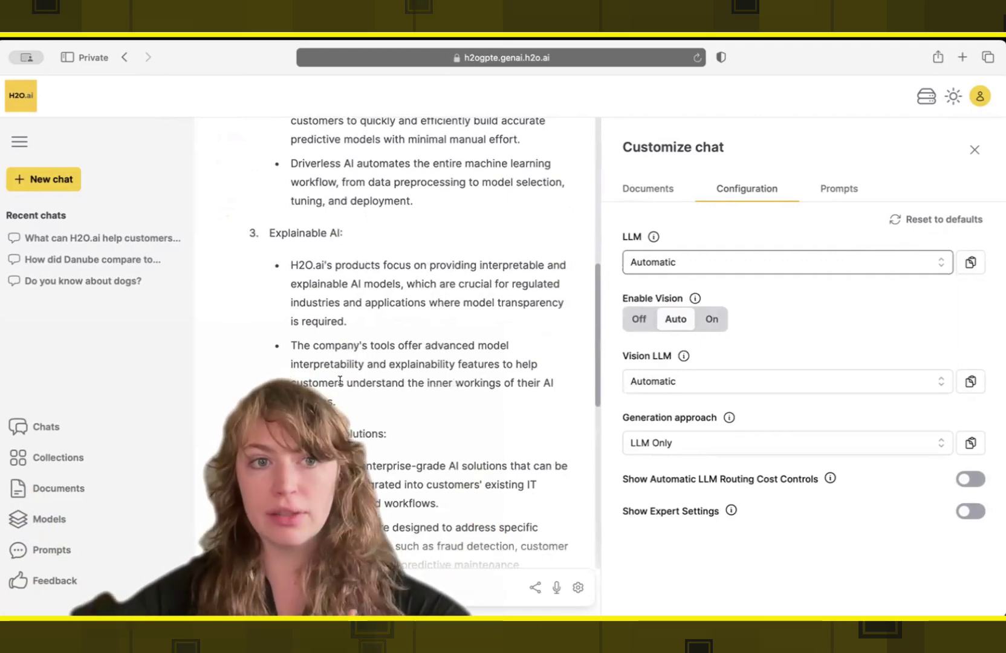
pyautogui.scroll(-5, 340, 381)
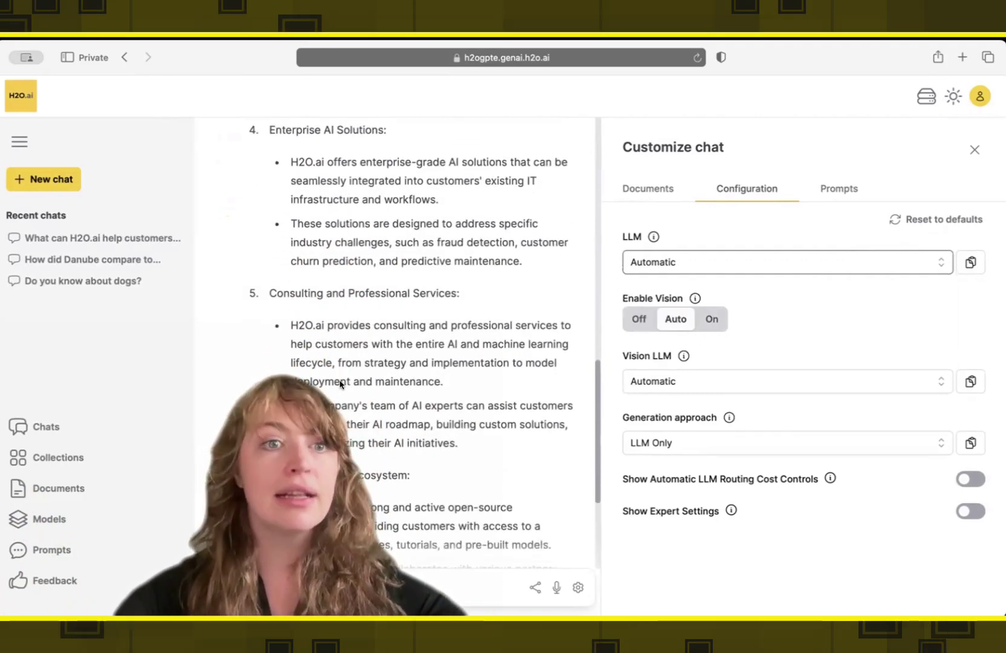
pyautogui.scroll(10, 340, 384)
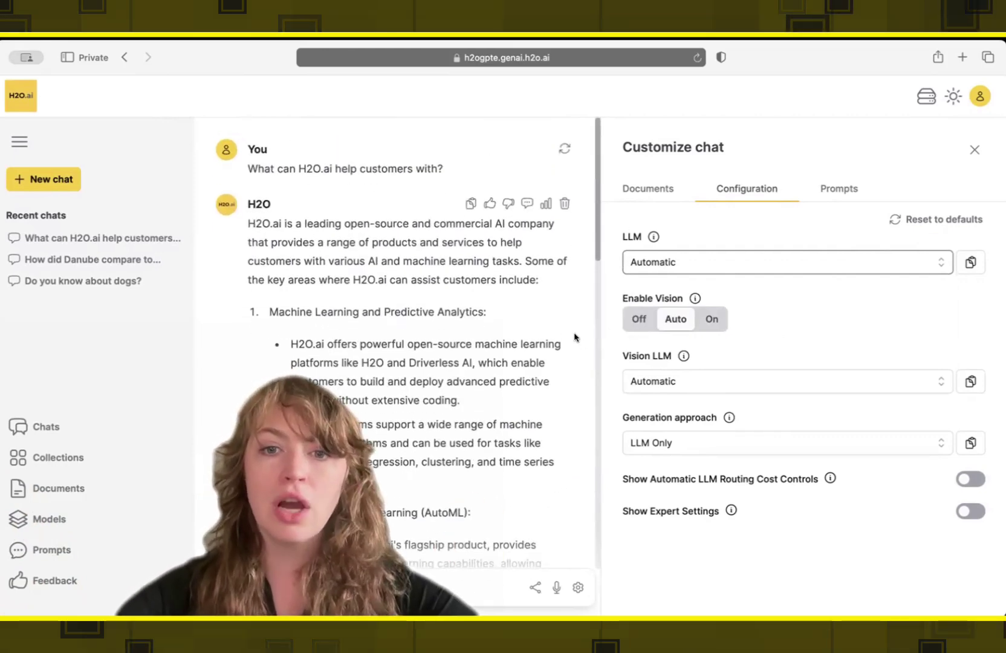
# Switch the generation approach from LLM Only back to Automatic
pyautogui.click(632, 442)
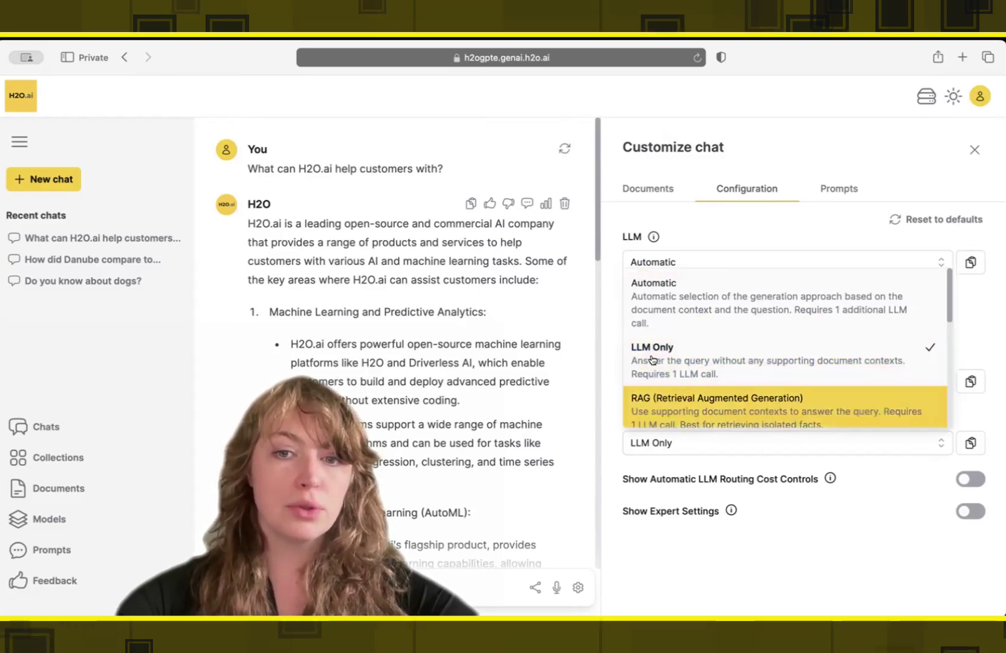
pyautogui.click(643, 296)
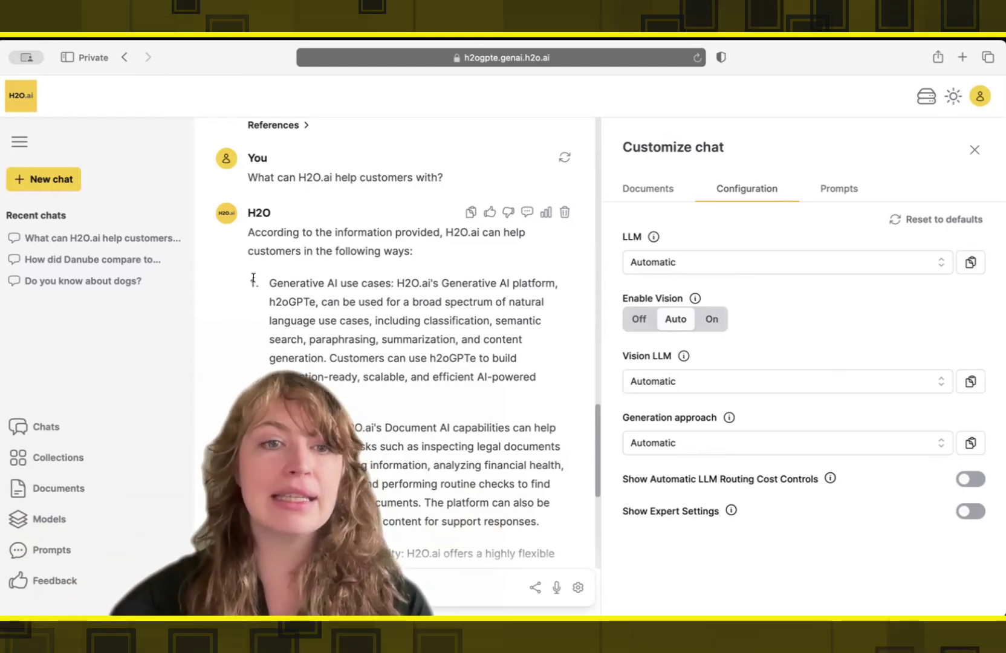
pyautogui.scroll(-1, 254, 280)
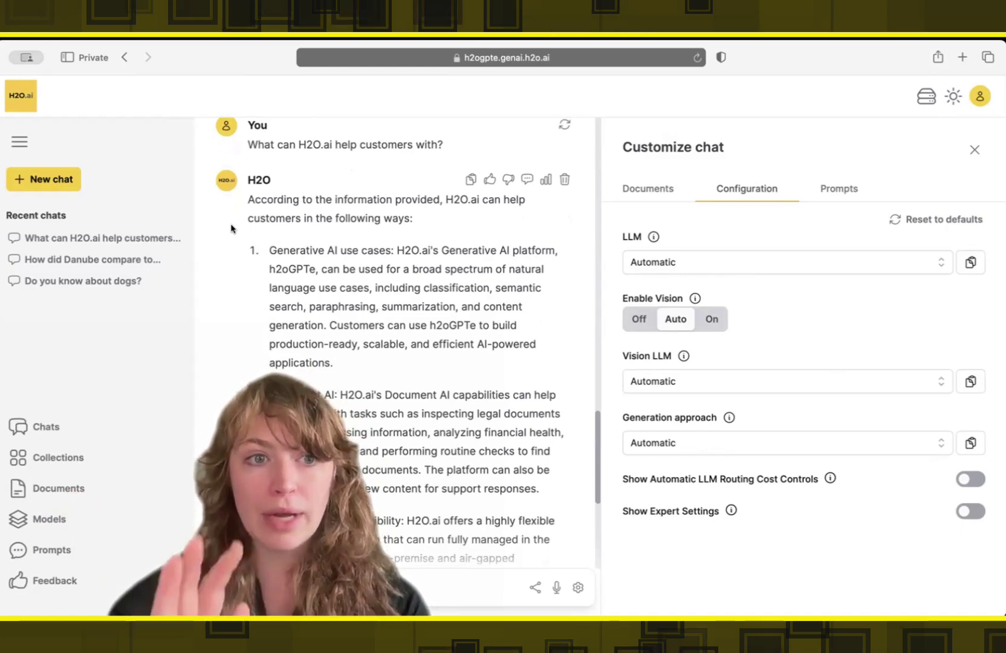
pyautogui.scroll(-3, 231, 228)
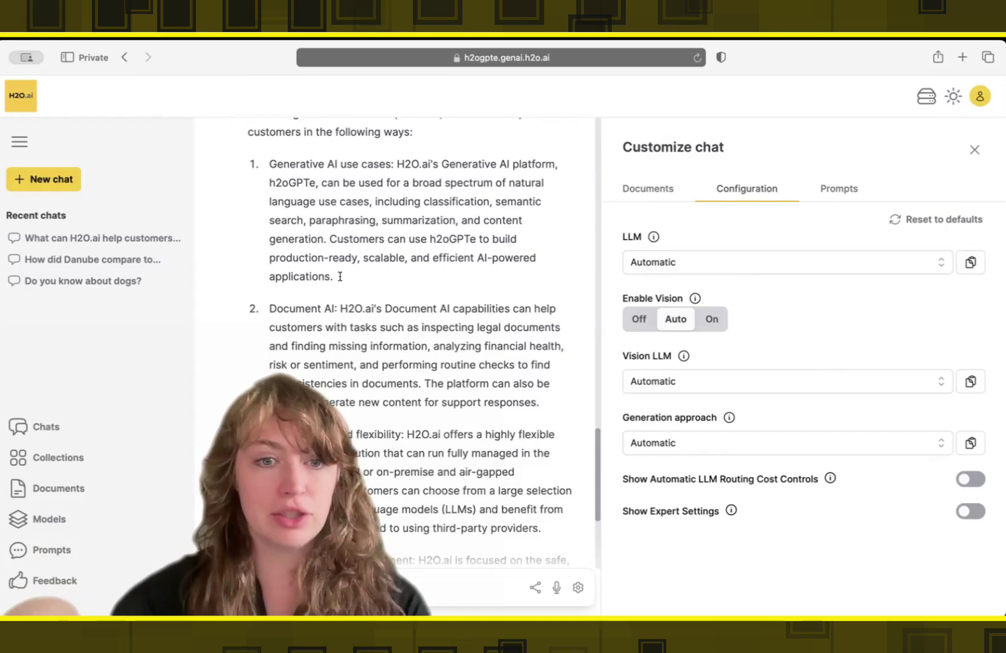
pyautogui.scroll(-1, 385, 290)
pyautogui.scroll(-7, 385, 290)
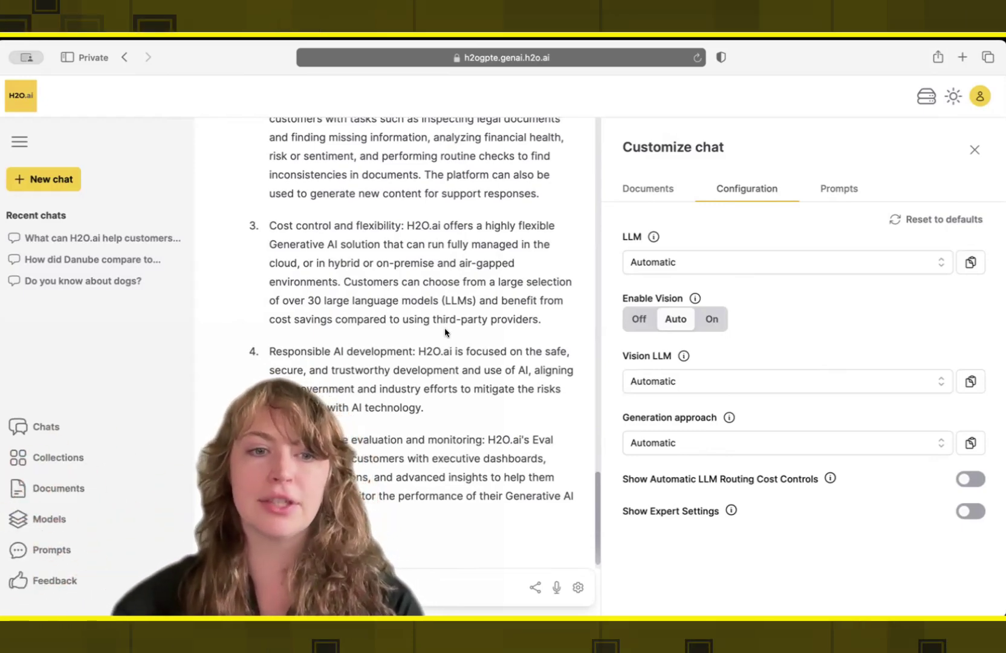
pyautogui.scroll(-1, 346, 383)
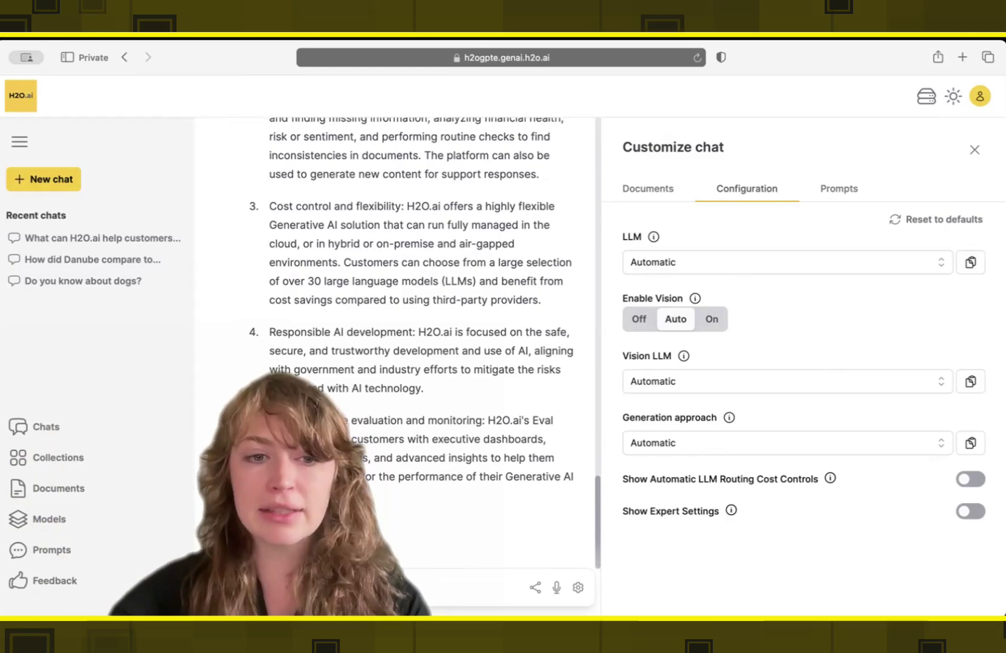
# Open a preview of the cited PDF page from the answer's references
pyautogui.scroll(-5, 216, 367)
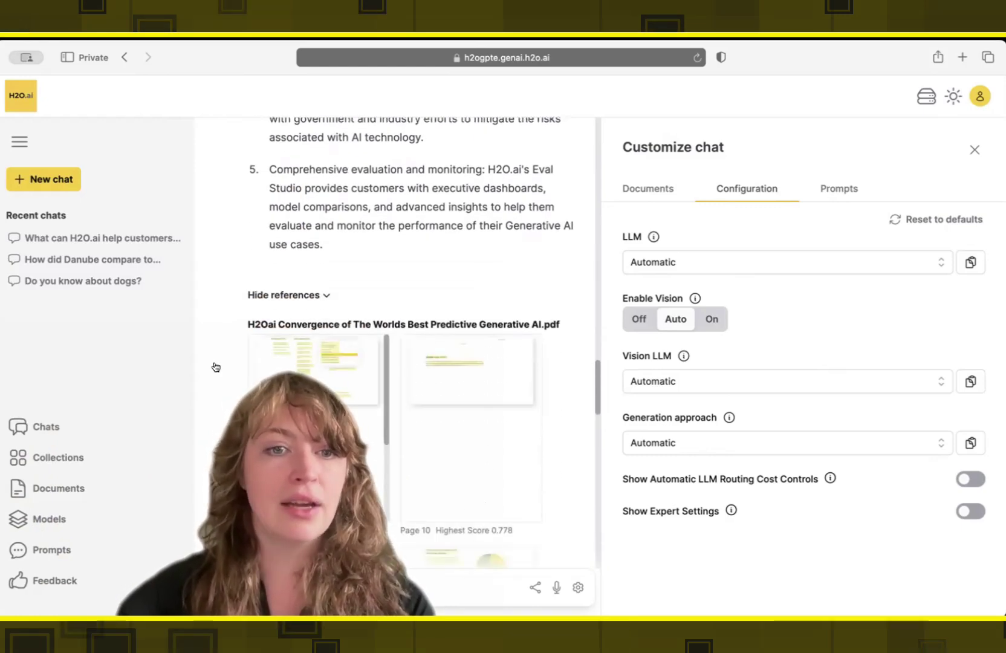
pyautogui.scroll(-3, 387, 444)
pyautogui.scroll(1, 390, 445)
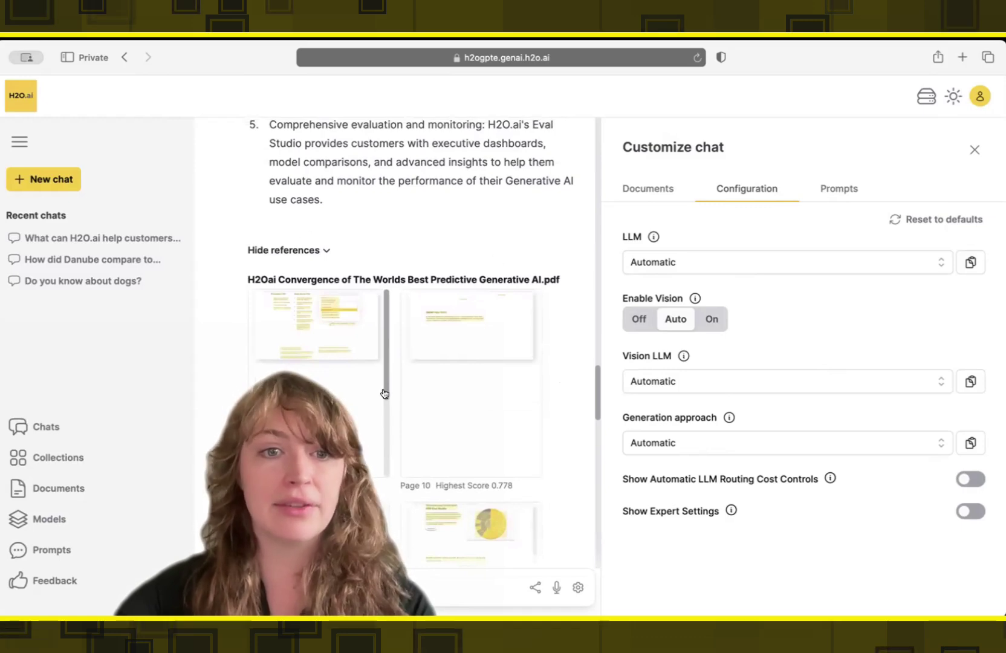
pyautogui.click(280, 305)
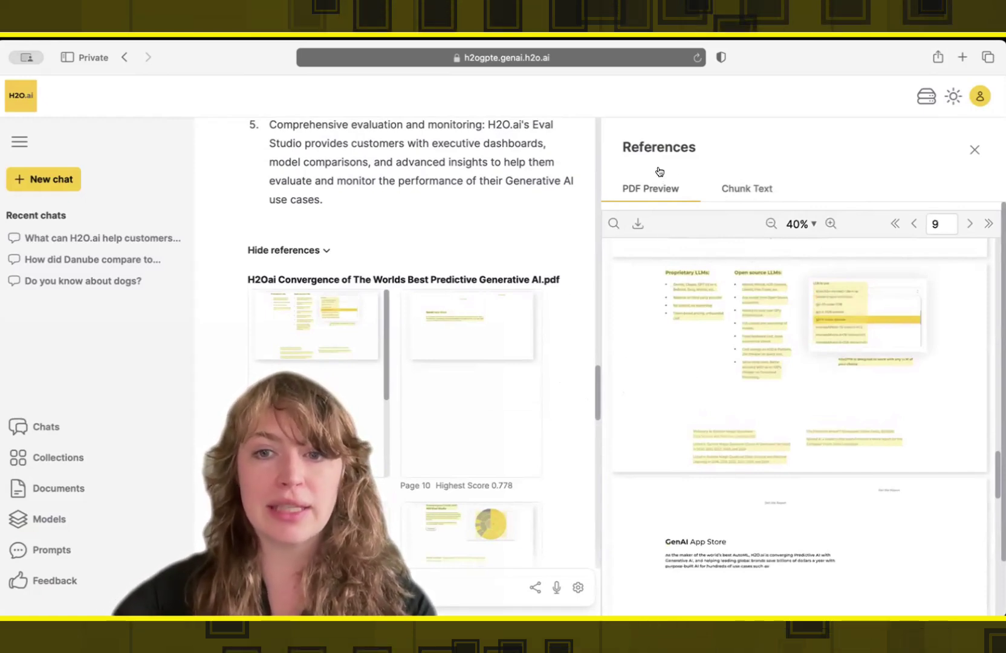
# Show and read through the raw chunk text of that reference
pyautogui.click(706, 190)
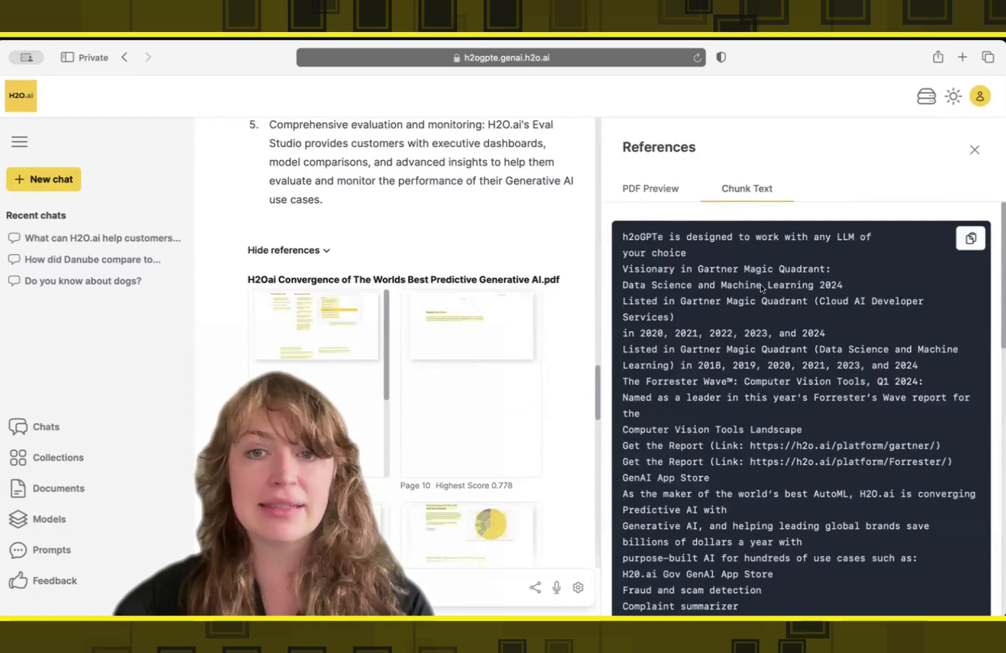
pyautogui.scroll(-10, 790, 300)
pyautogui.scroll(10, 628, 430)
pyautogui.scroll(15, 278, 218)
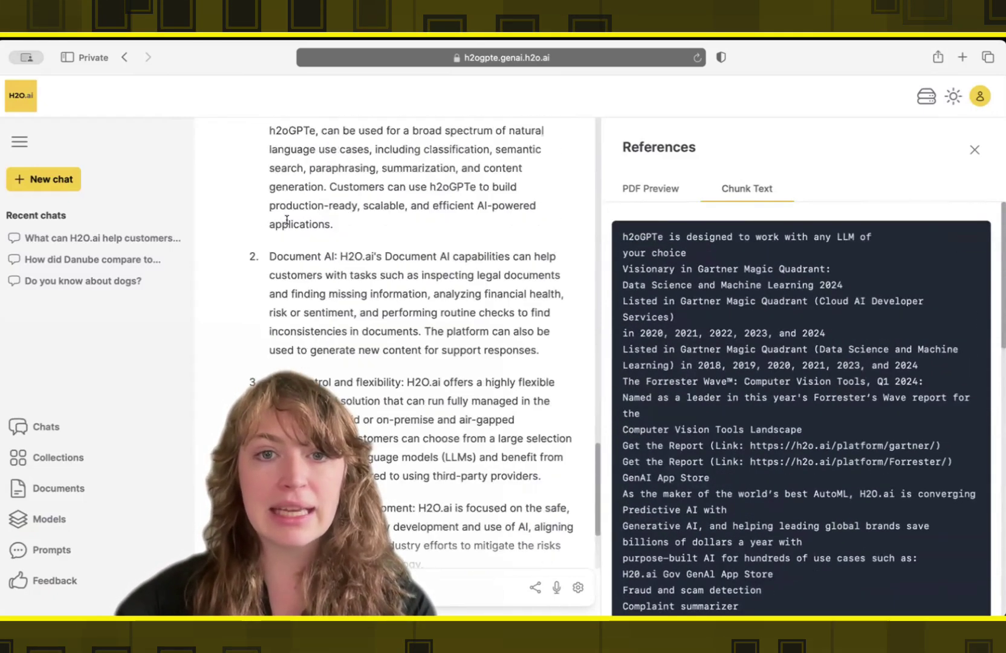
pyautogui.scroll(-2, 287, 220)
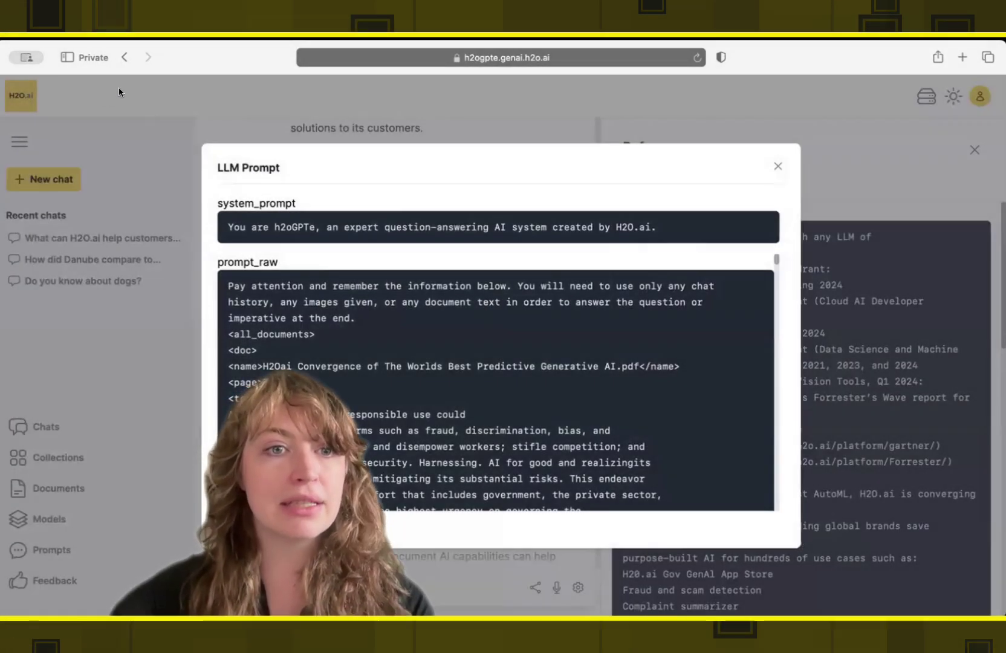
pyautogui.tripleClick(543, 227)
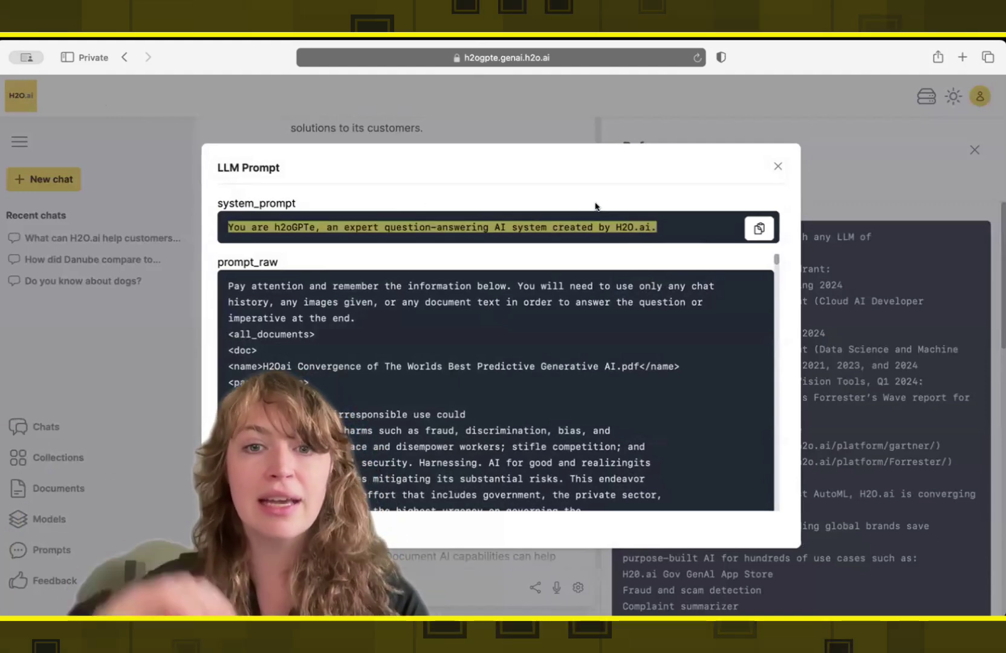
pyautogui.click(403, 263)
pyautogui.moveTo(201, 251); pyautogui.dragTo(357, 318)
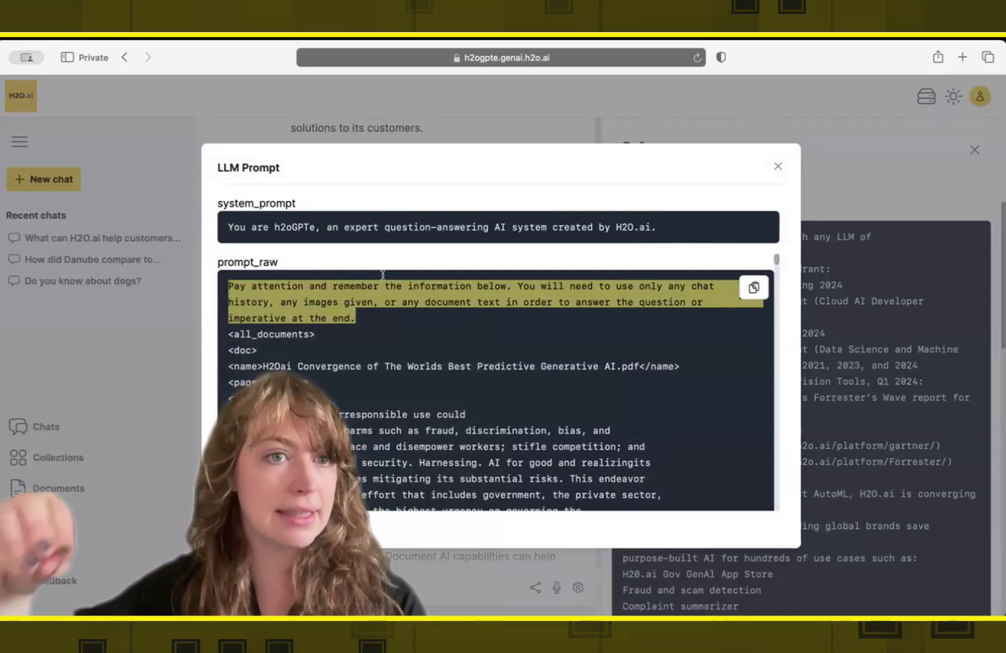
pyautogui.click(231, 306)
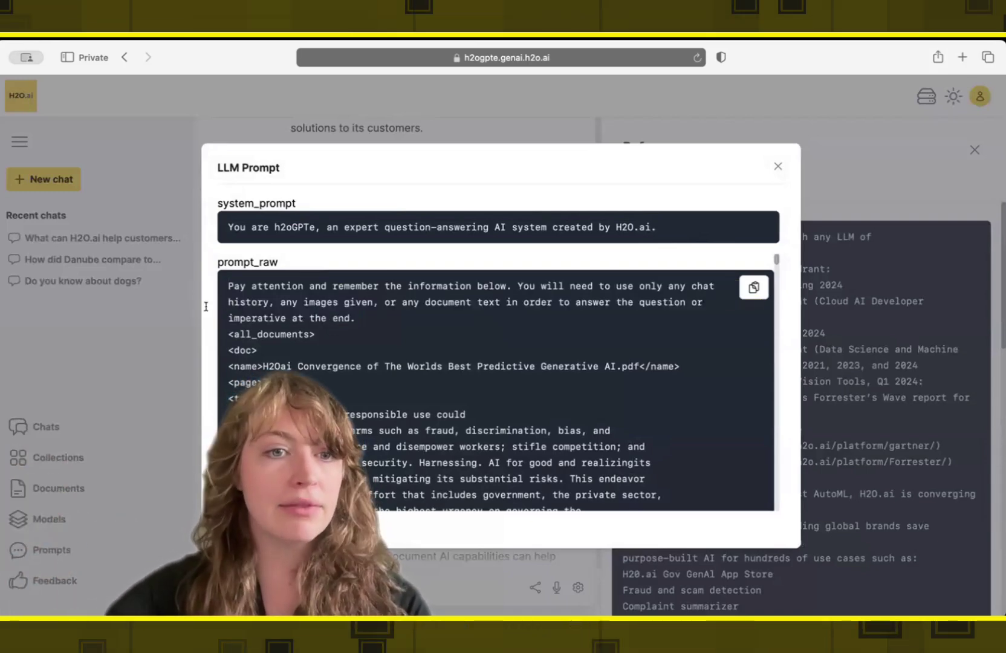
pyautogui.moveTo(206, 307); pyautogui.dragTo(270, 423)
pyautogui.click(270, 423)
pyautogui.scroll(-5, 270, 423)
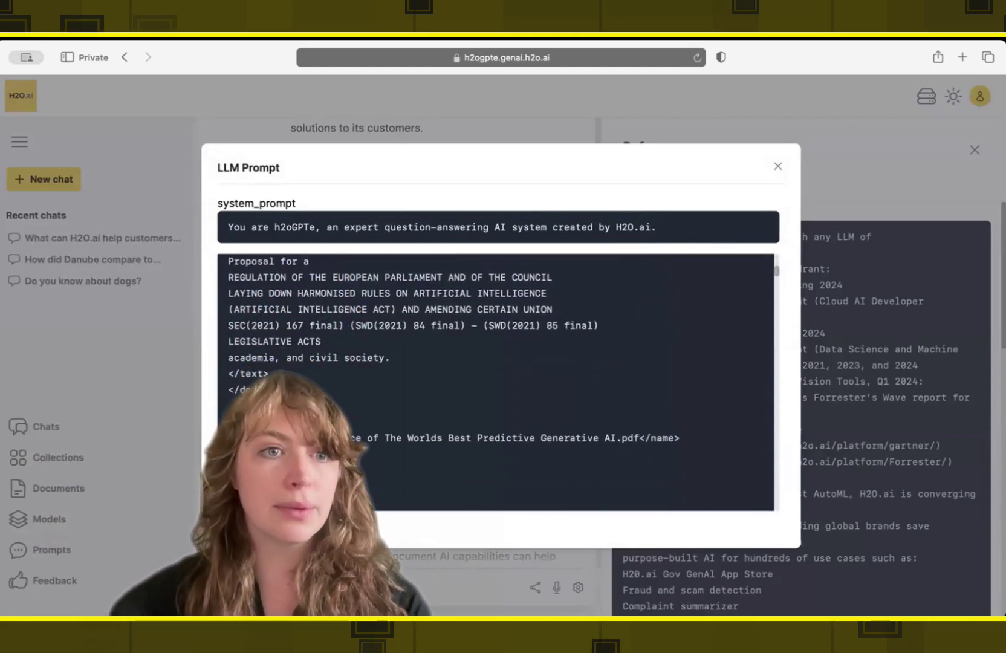
pyautogui.scroll(-15, 496, 382)
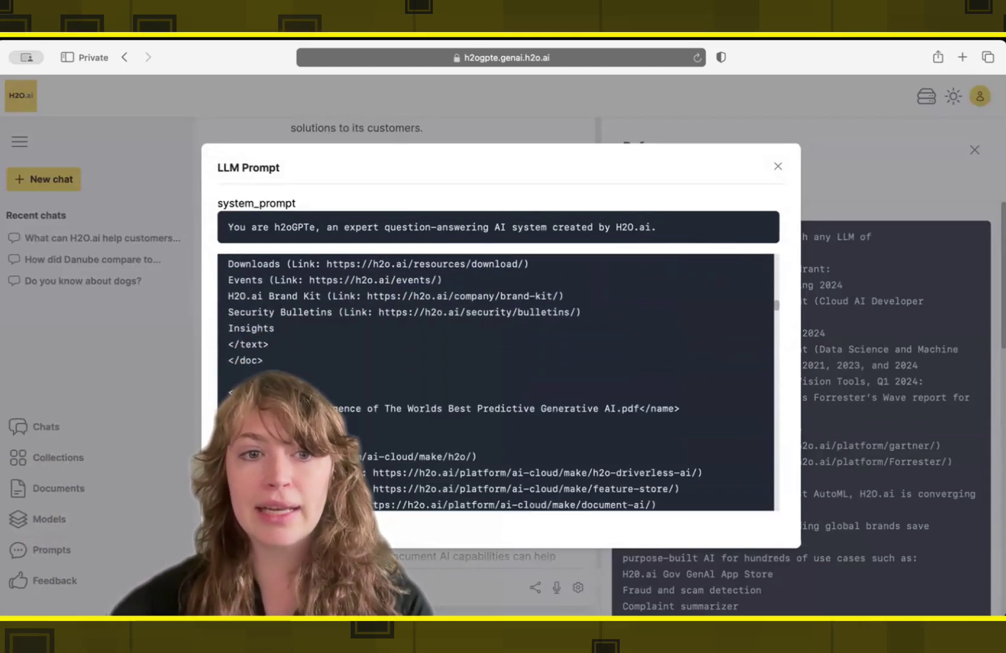
pyautogui.scroll(-20, 495, 382)
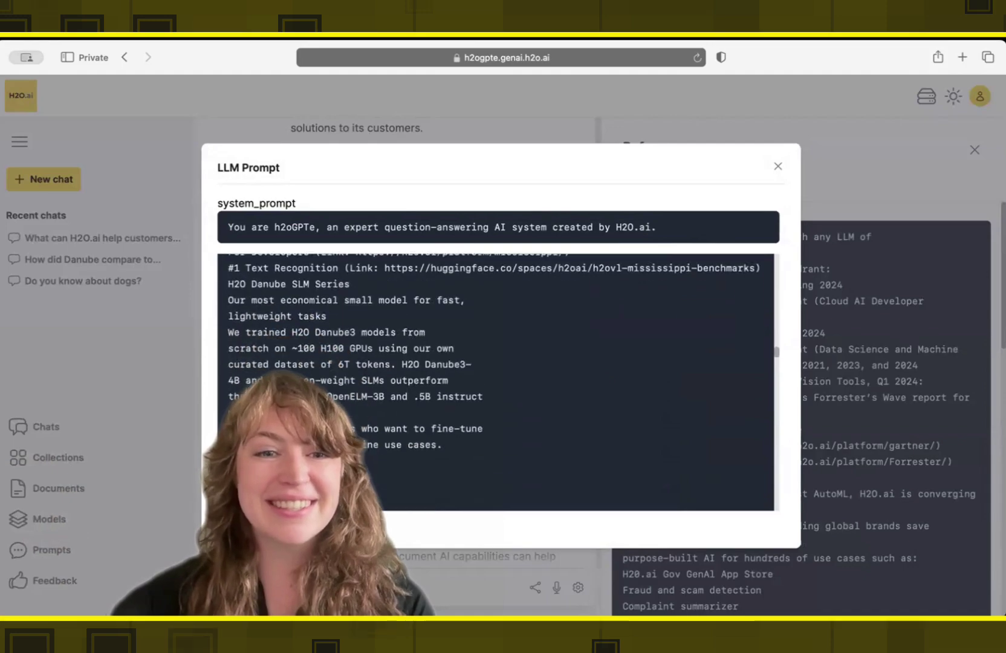
pyautogui.scroll(-20, 496, 382)
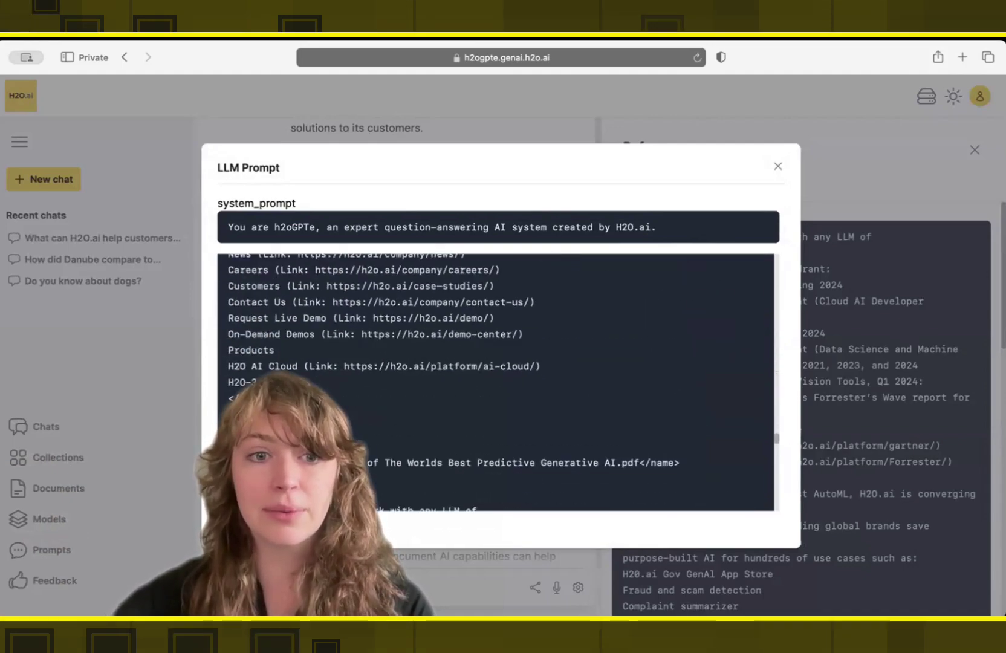
pyautogui.scroll(-20, 496, 382)
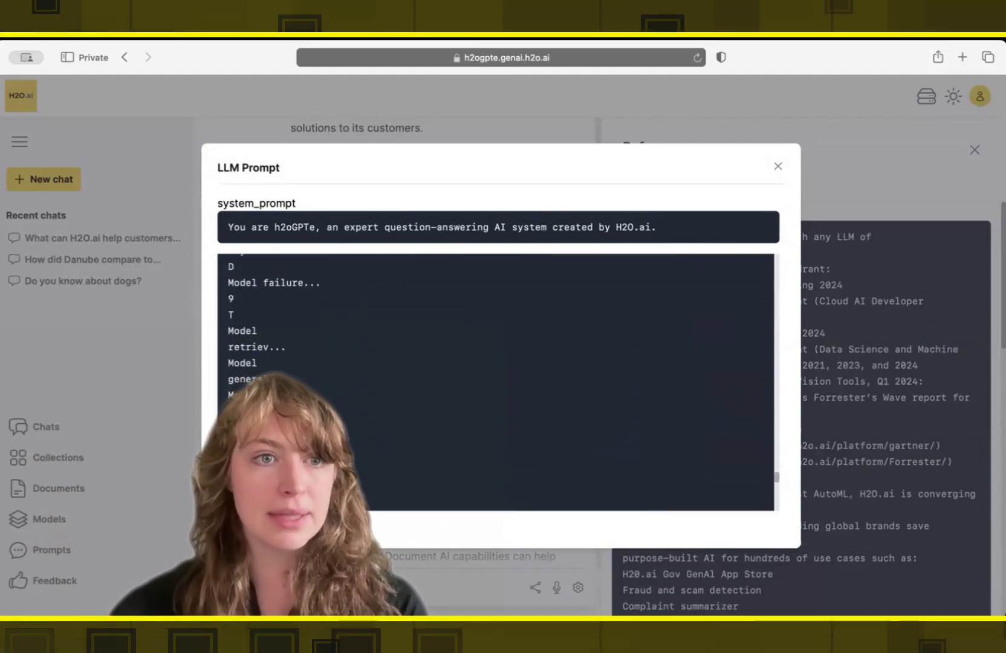
pyautogui.scroll(-15, 257, 325)
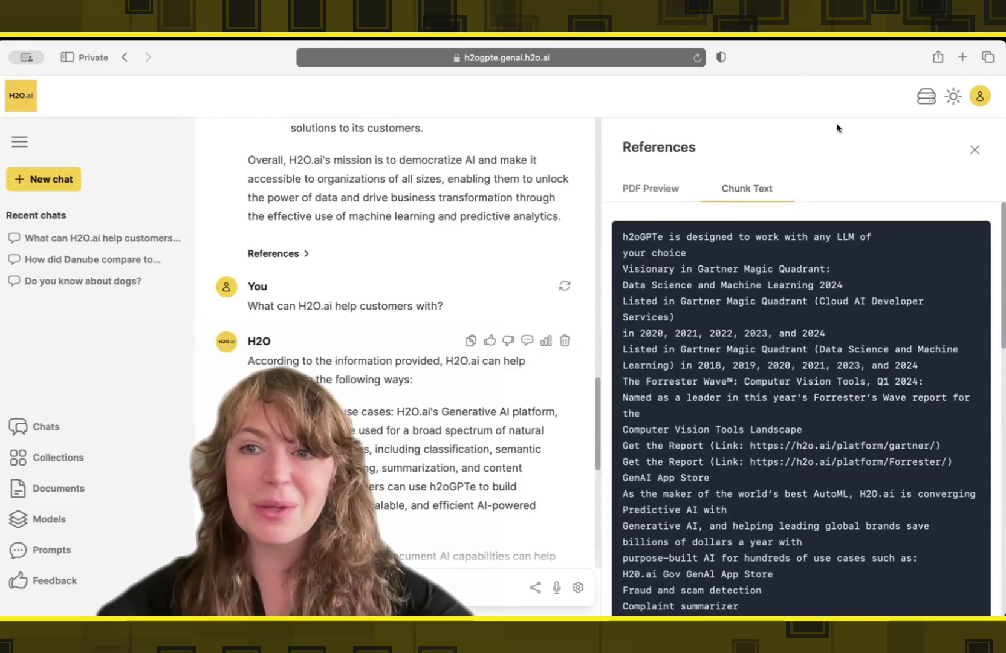
# Dismiss the References drawer, leaving the answer on Generative AI, Document AI and responsible AI
pyautogui.press('Escape')
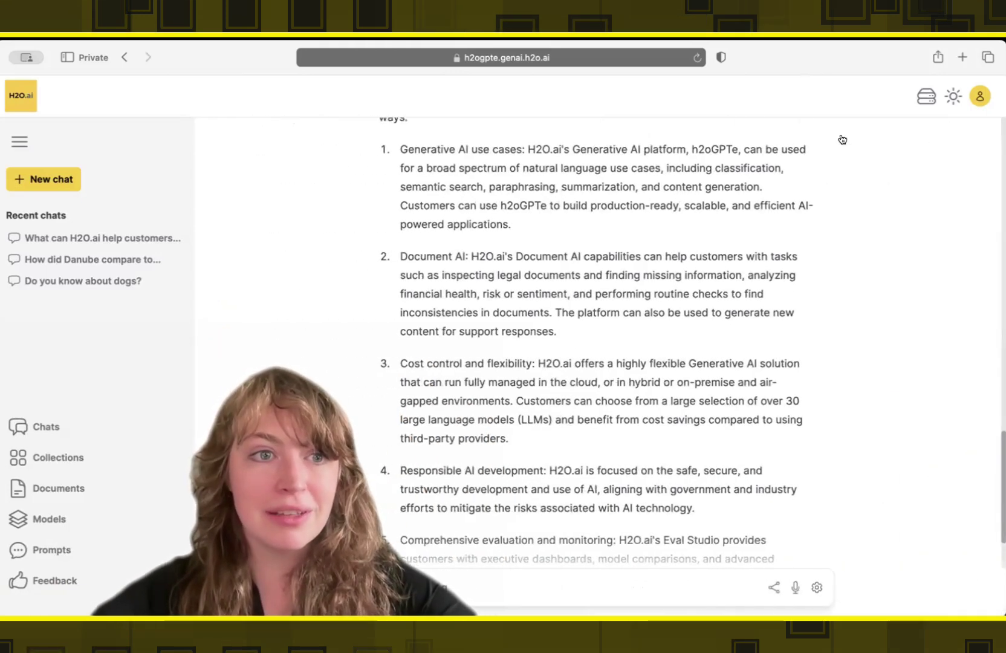